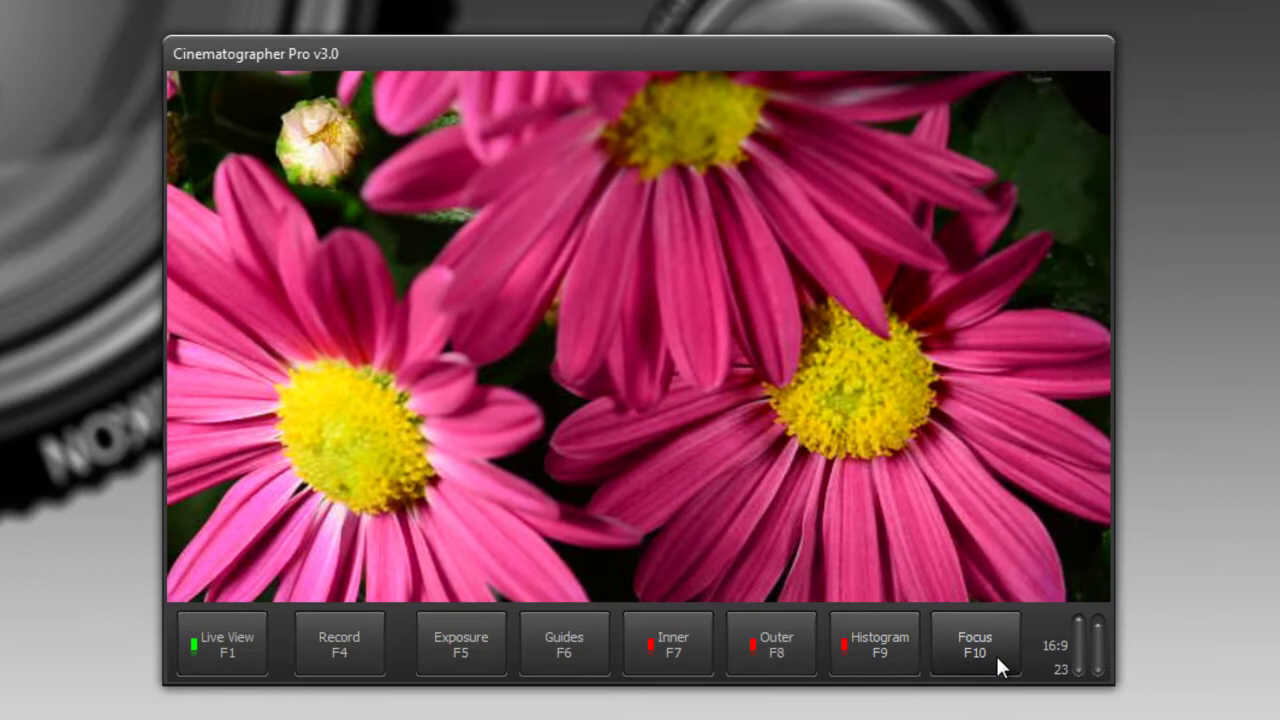
Enable focus peaking from the focus tools so sharp flower edges glow green over greyscale
left_click(993, 651)
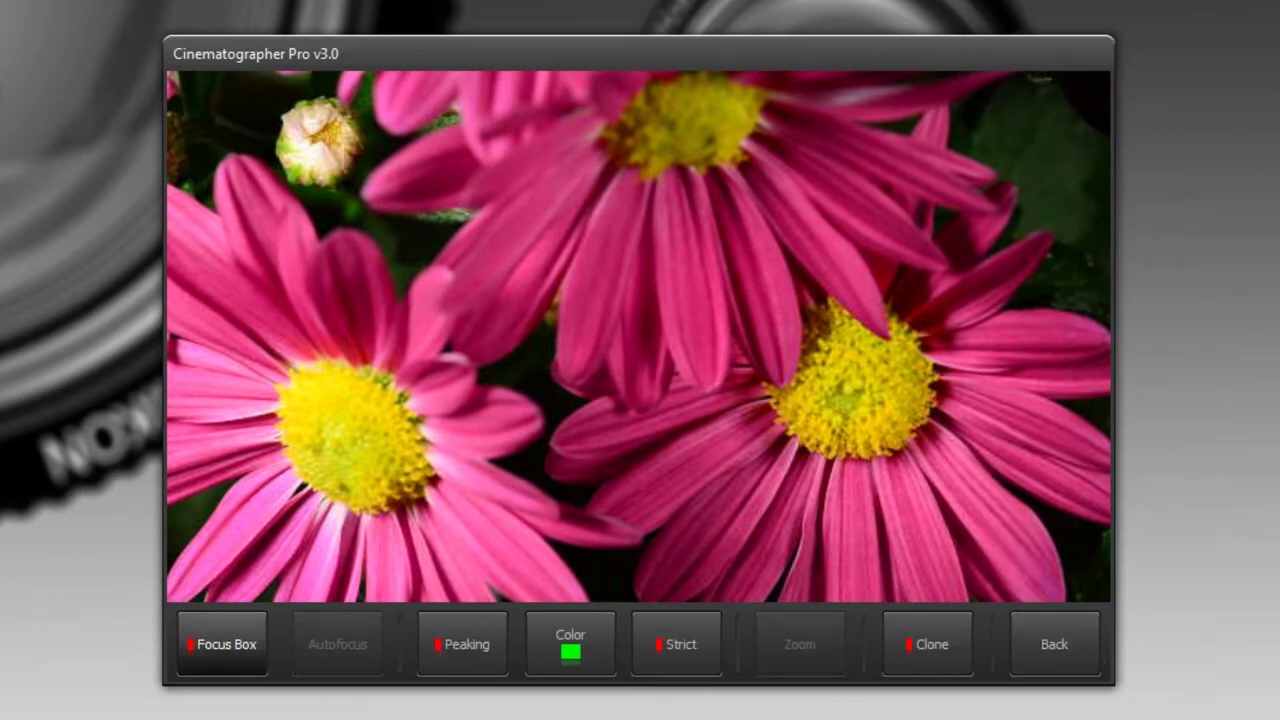
left_click(463, 645)
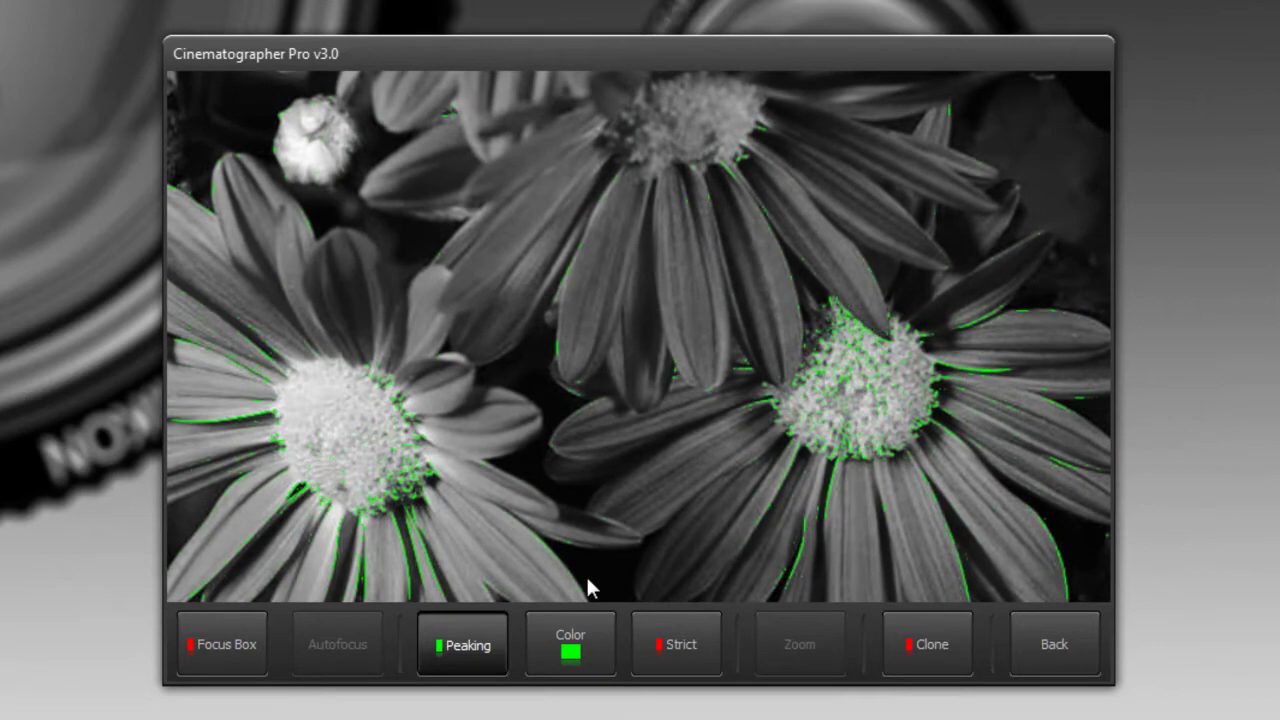
left_click(470, 651)
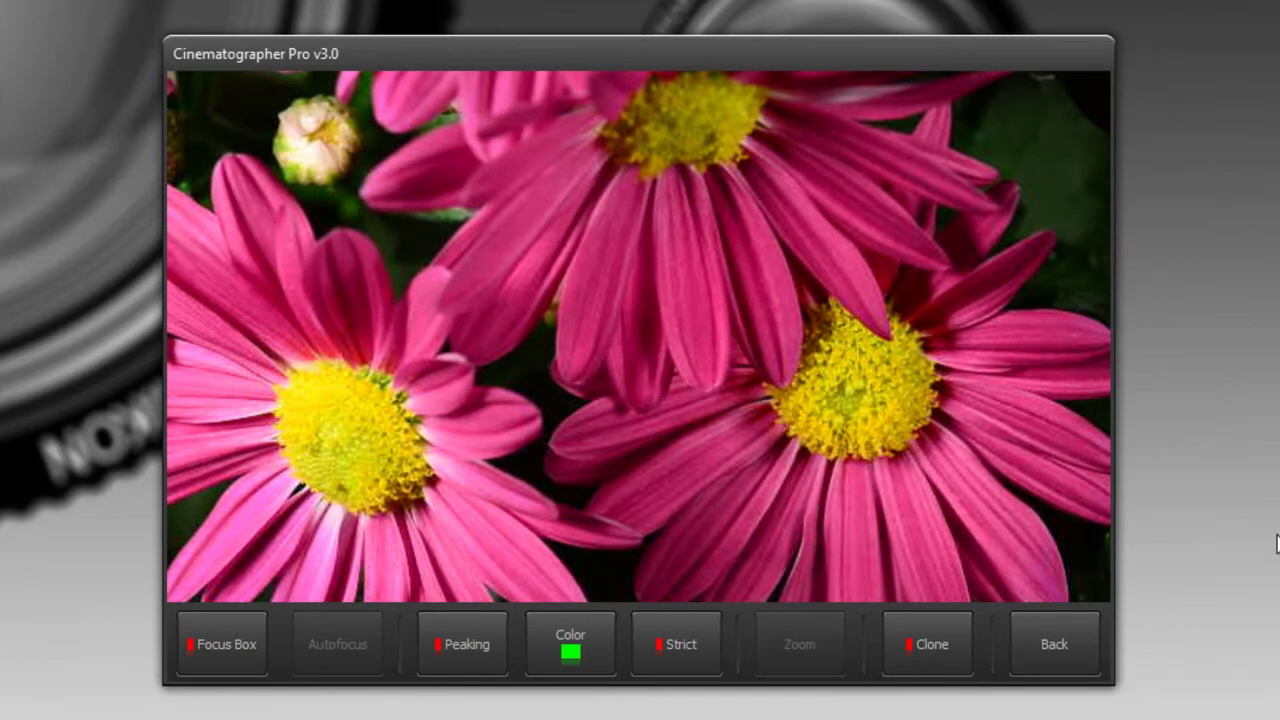
left_click(447, 665)
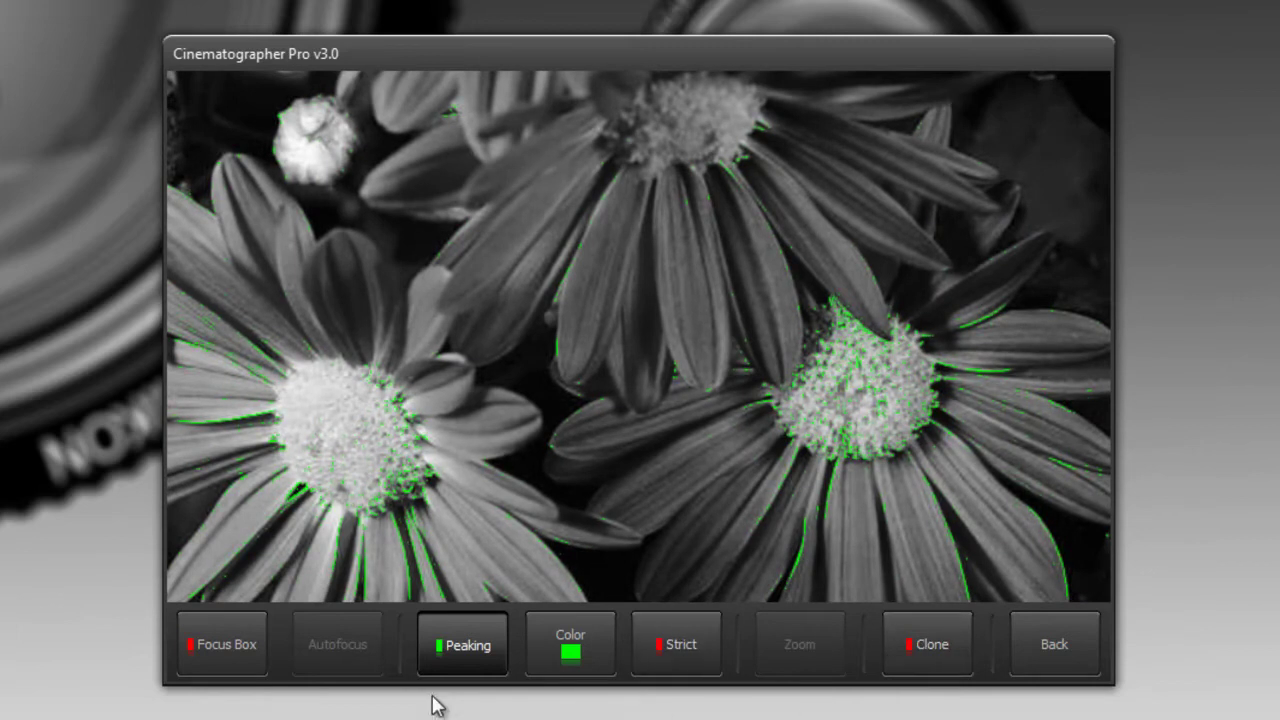
left_click(930, 660)
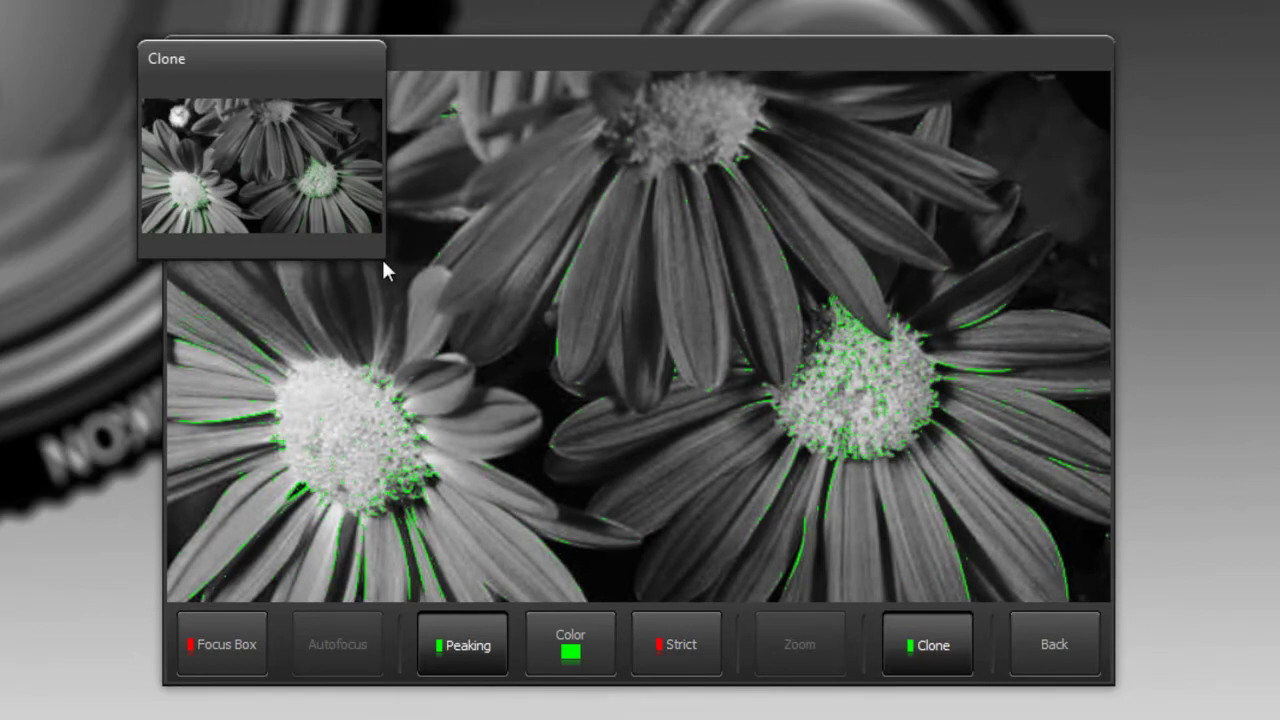
left_click_drag(381, 256, 872, 582)
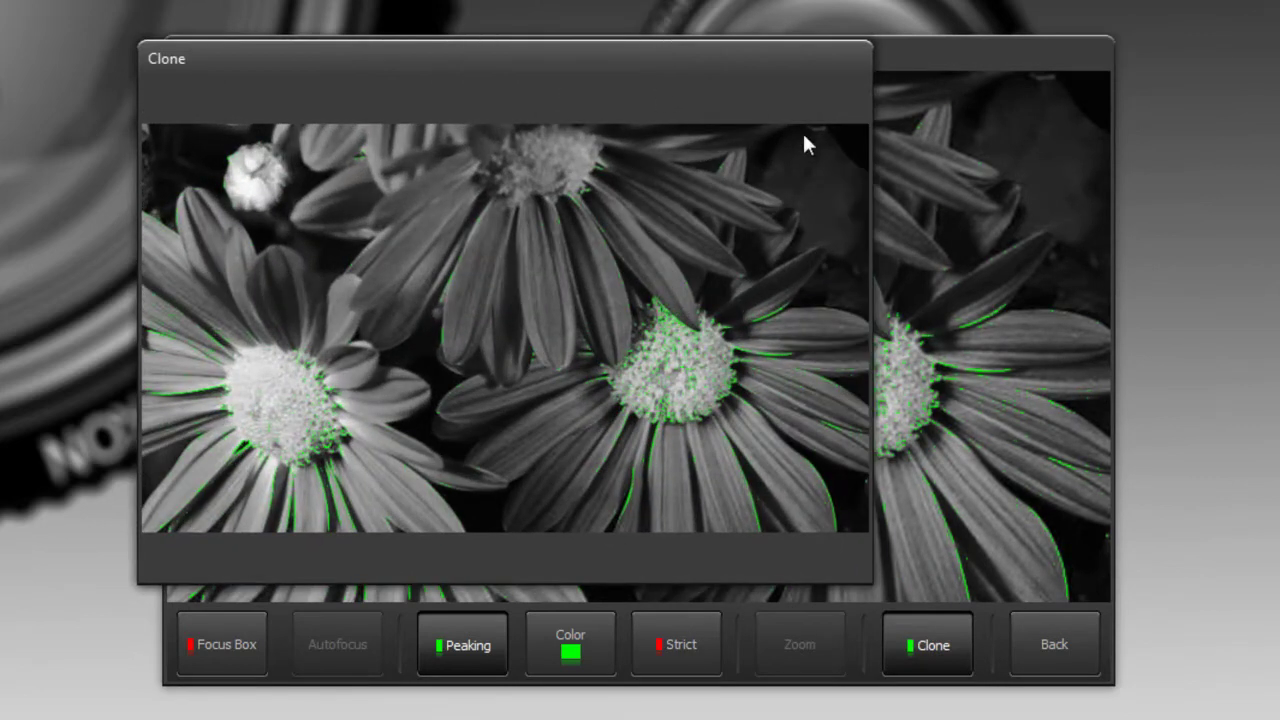
mouse_move(737, 70)
left_mouse_down()
mouse_move(1002, 130)
mouse_move(995, 212)
mouse_move(979, 195)
mouse_move(671, 171)
mouse_move(0, 170)
mouse_move(523, 207)
mouse_move(631, 241)
mouse_move(544, 248)
mouse_move(565, 246)
mouse_move(539, 216)
left_mouse_up()
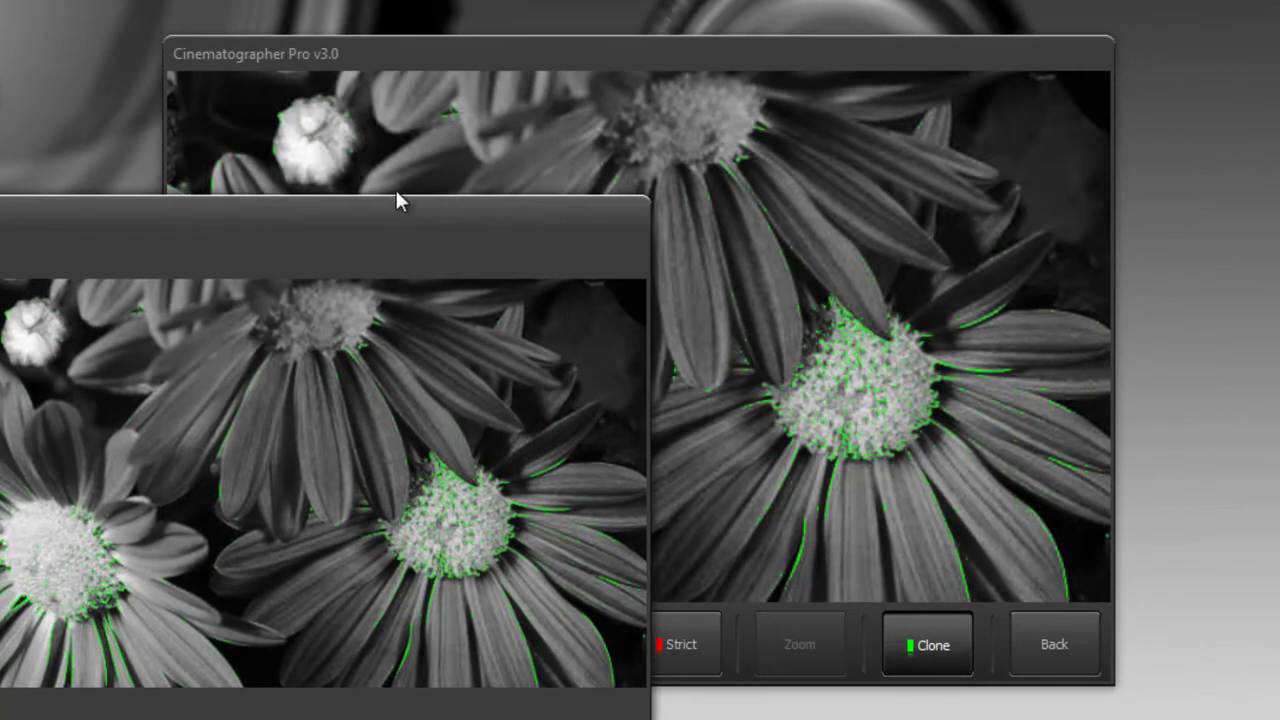
left_click(920, 645)
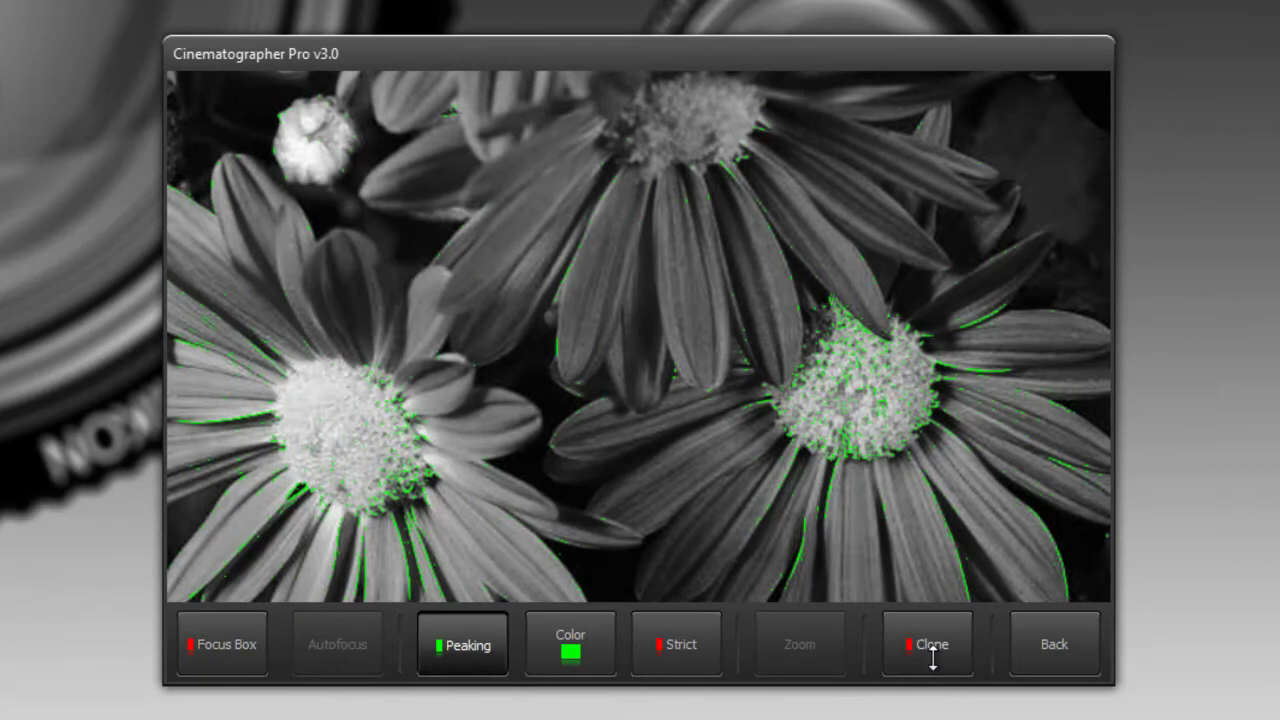
left_click(932, 655)
left_click(945, 652)
left_click(691, 660)
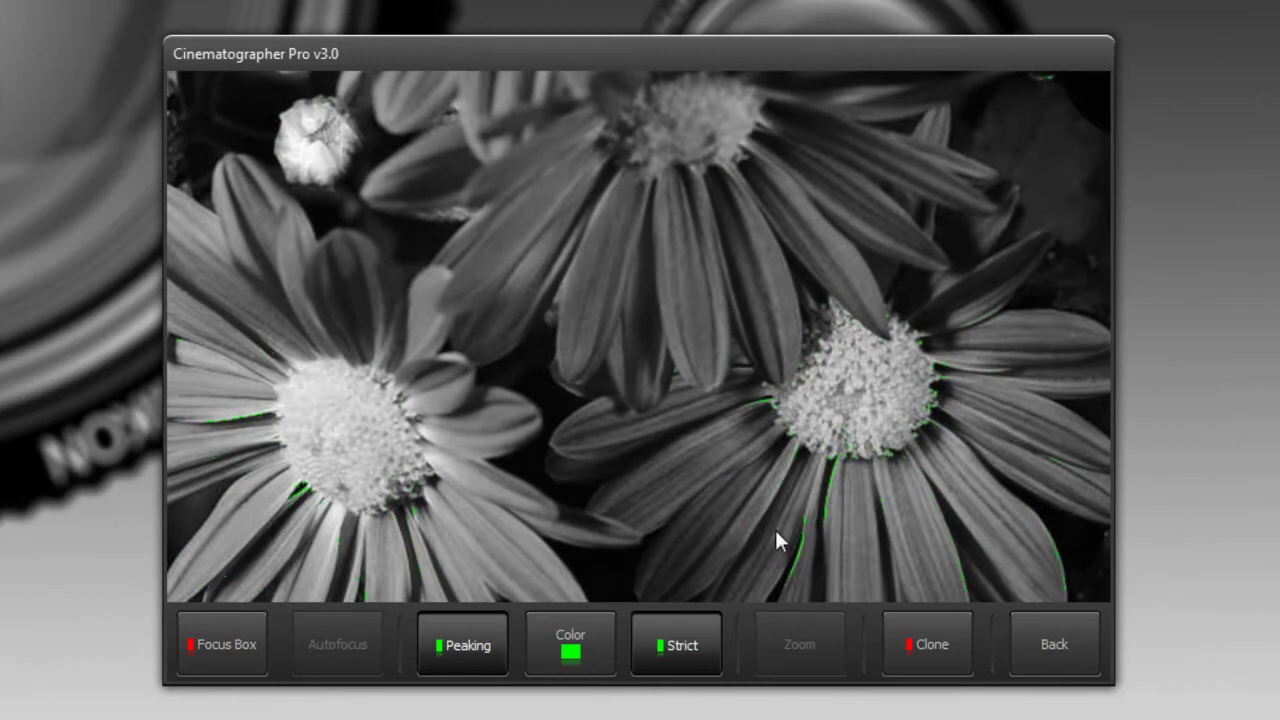
left_click(695, 652)
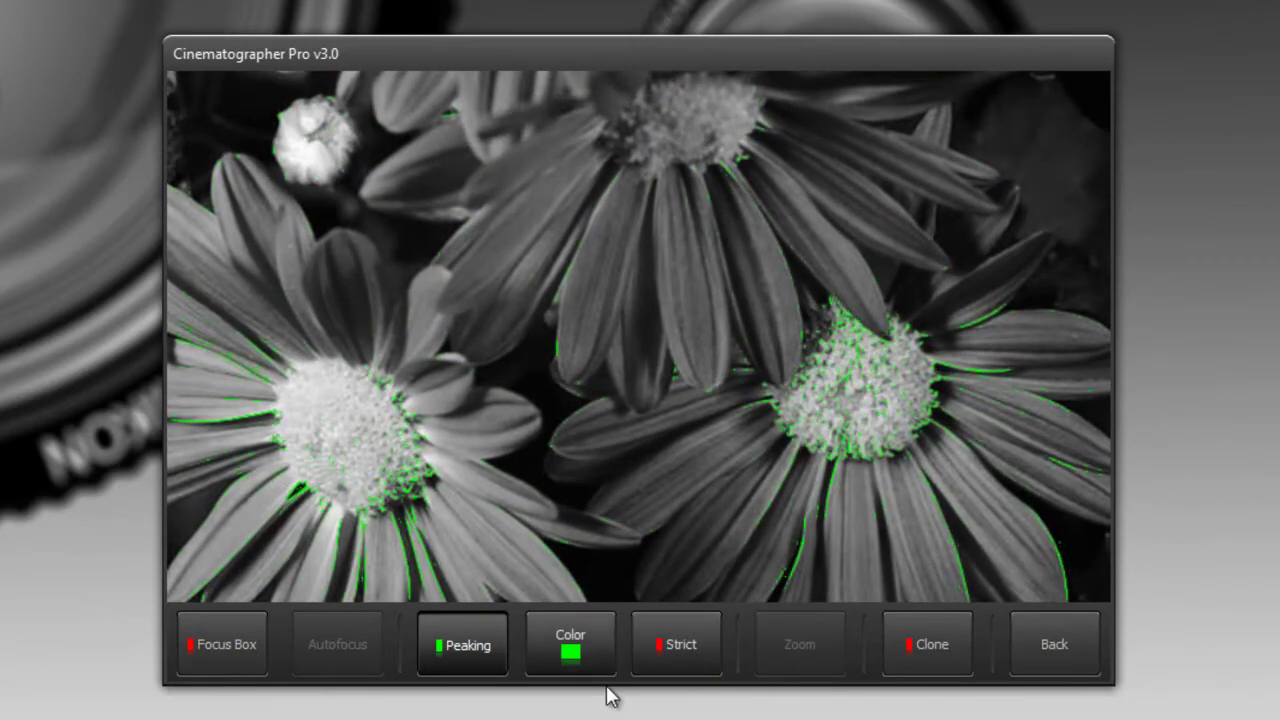
Turn peaking off for full colour and centre a focus box on the left flower
left_click(464, 653)
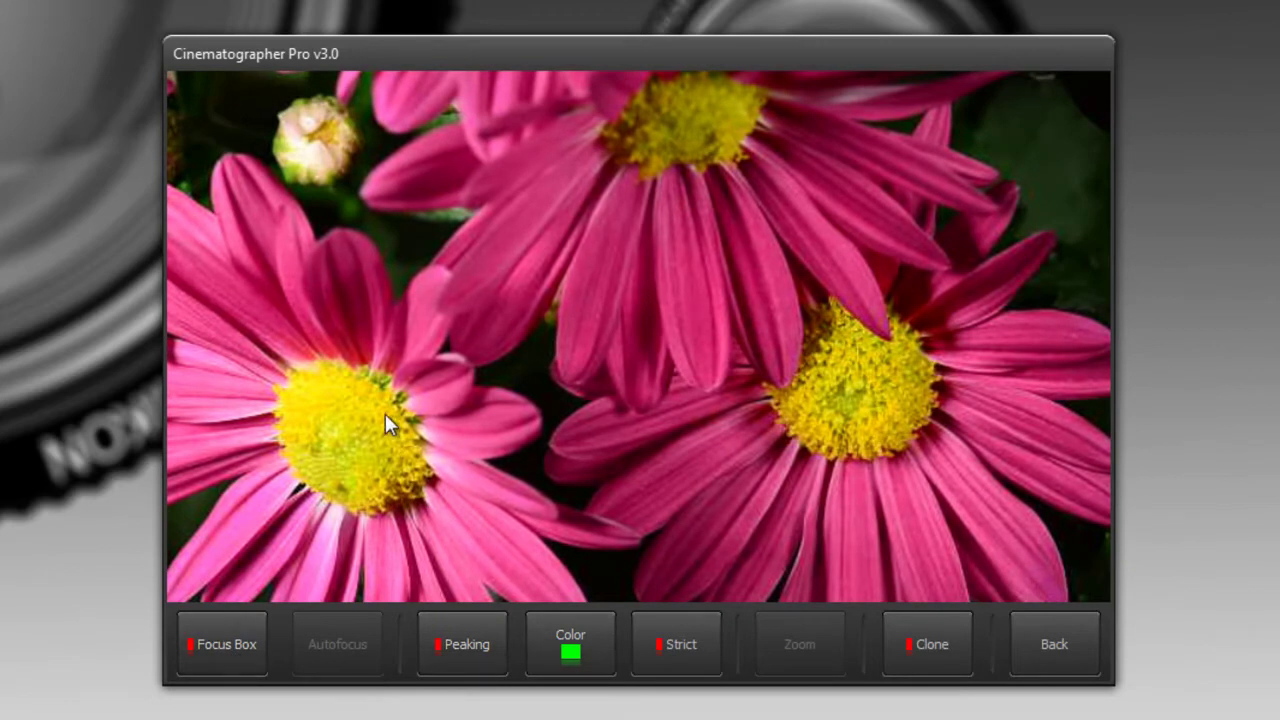
left_click(225, 650)
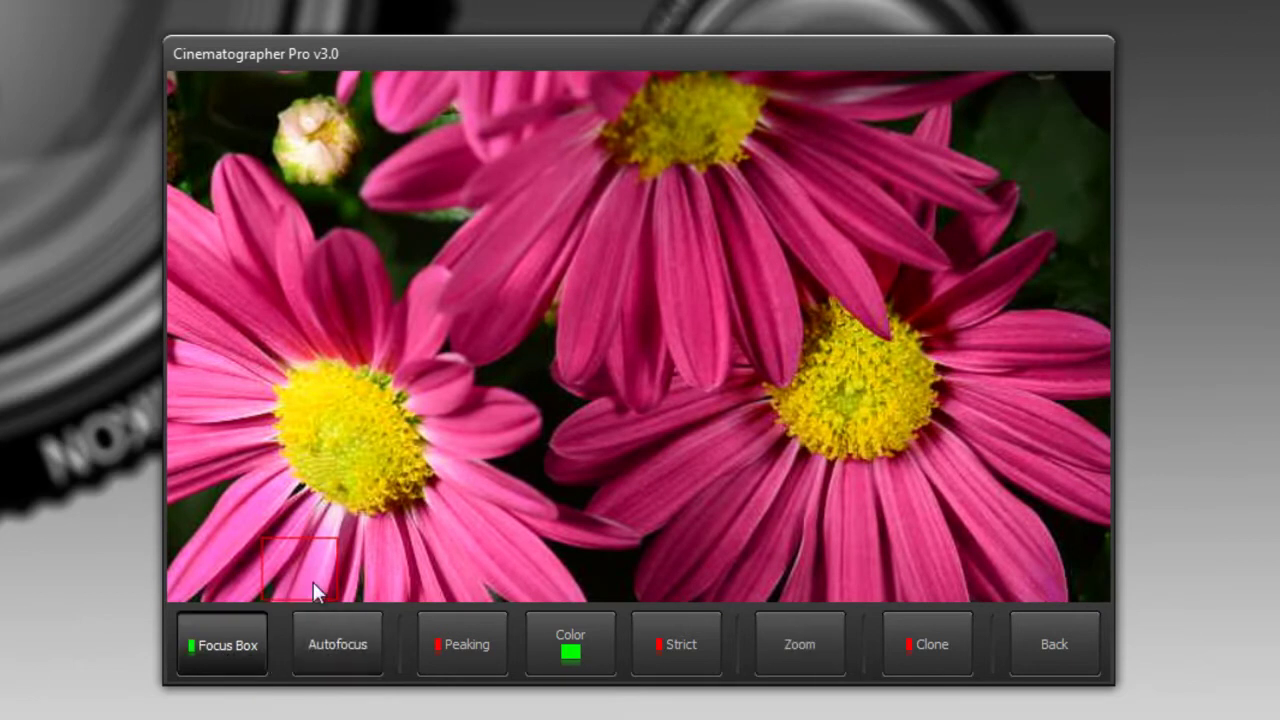
left_click(368, 428)
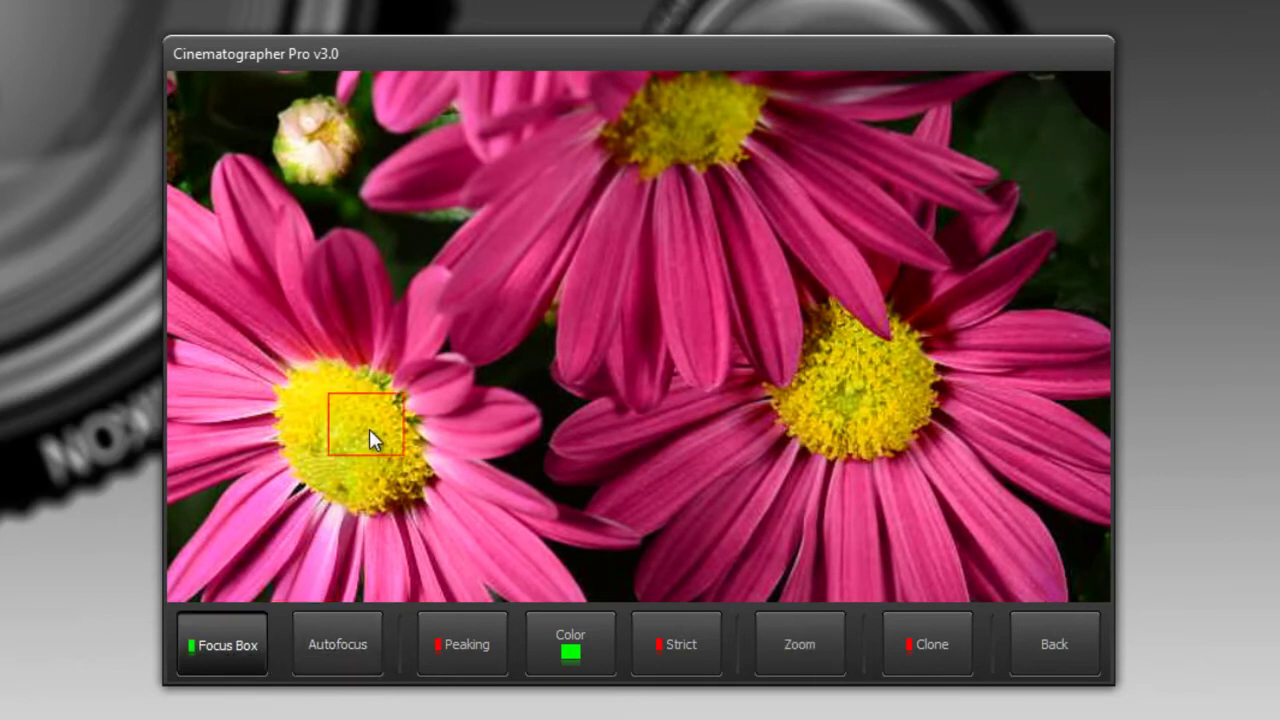
left_click(315, 388)
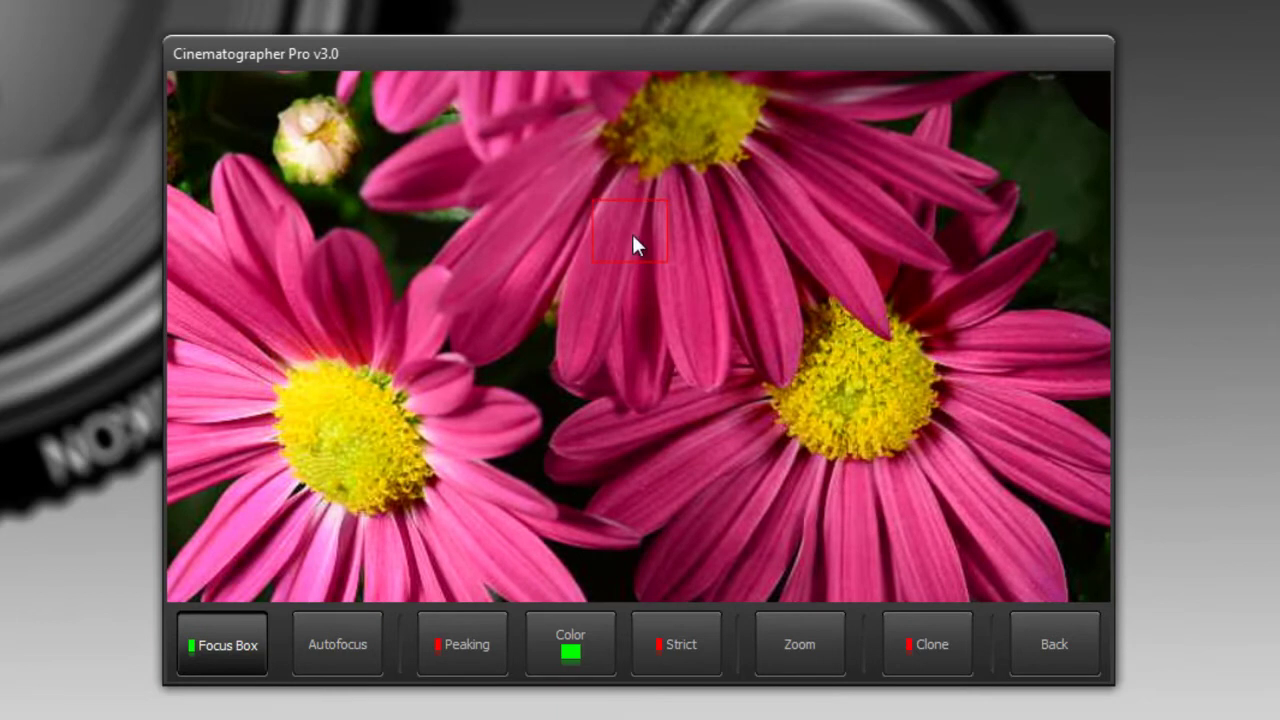
left_click(388, 447)
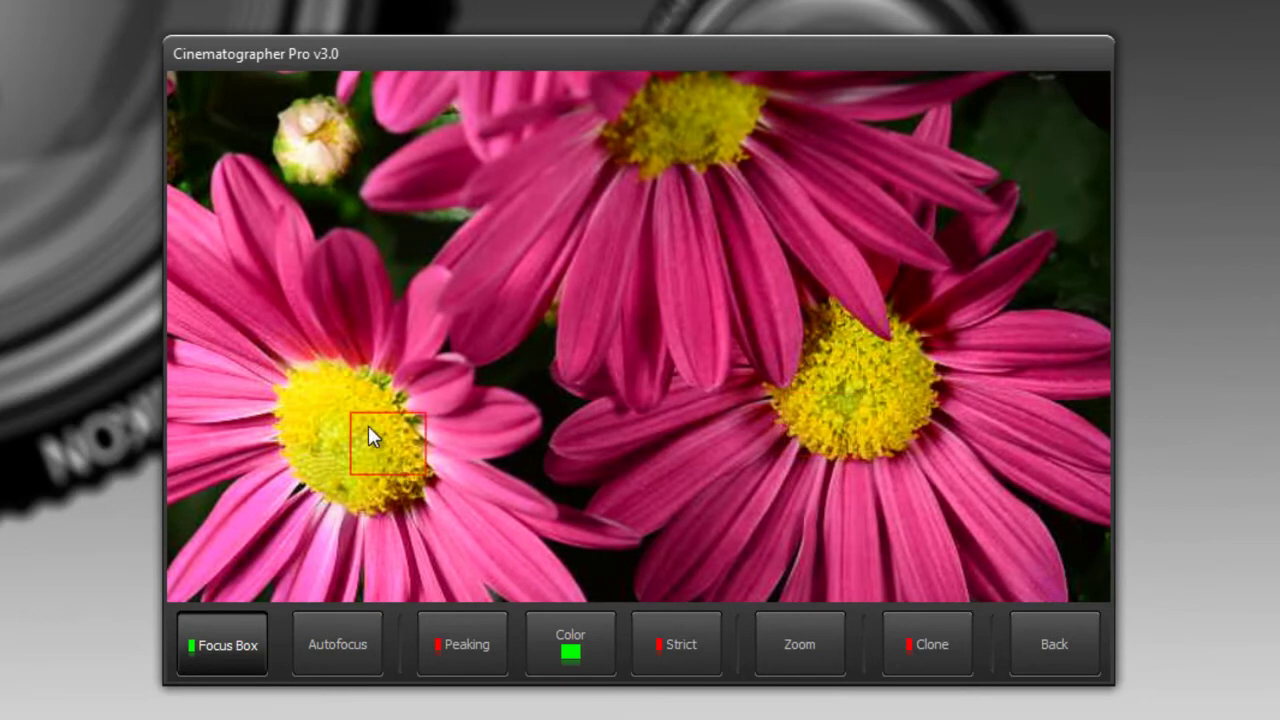
left_click(378, 420)
left_click(395, 435)
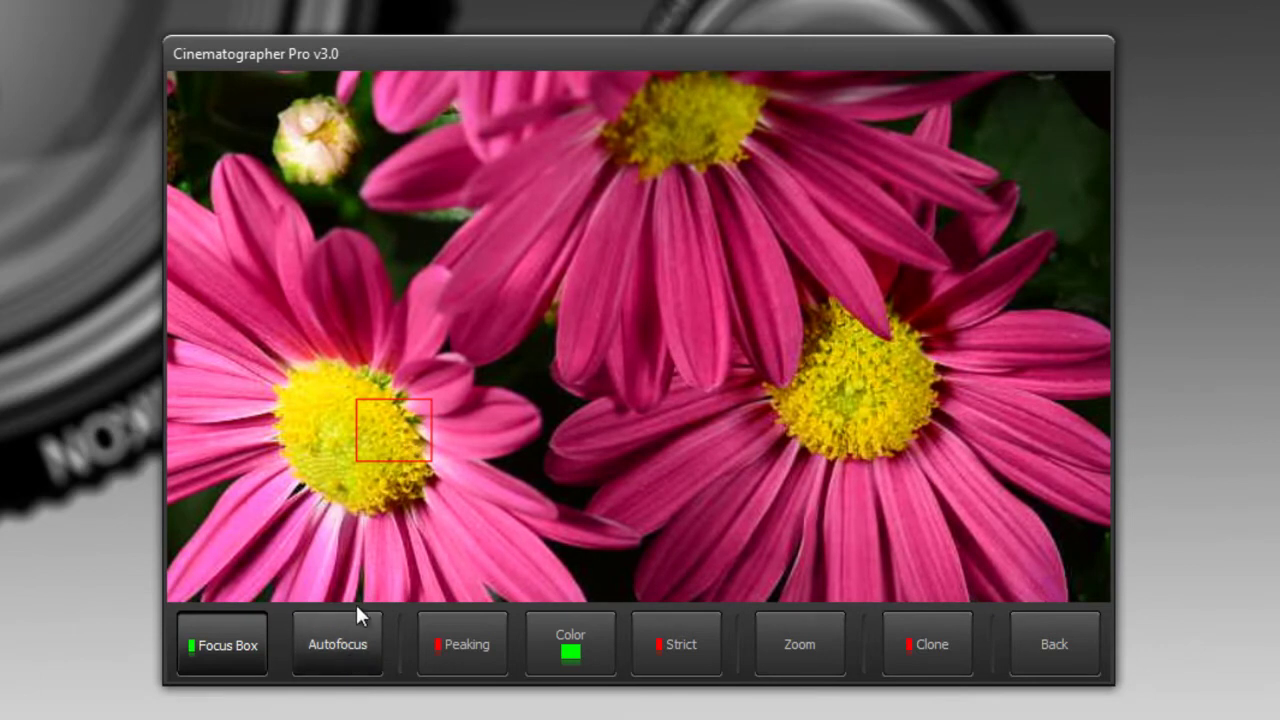
Autofocus inside the left-flower focus box, then zoom in to check sharpness and zoom back out
left_click(348, 632)
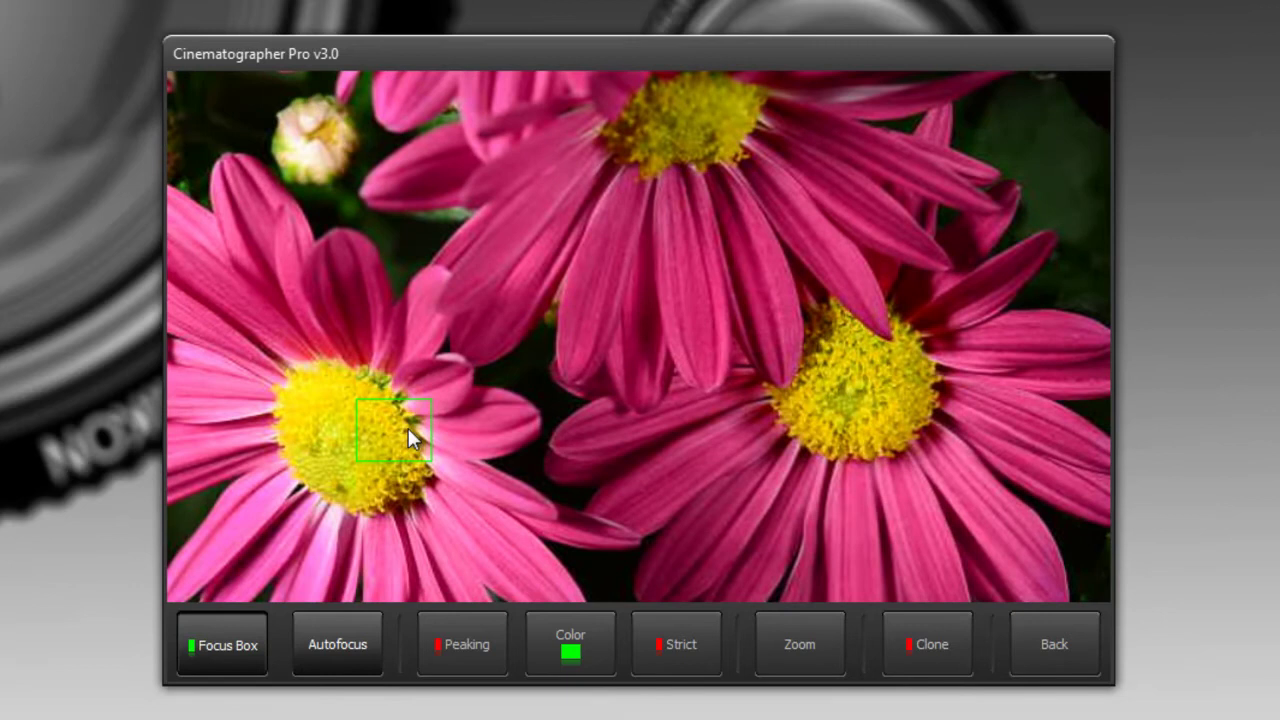
left_click(796, 656)
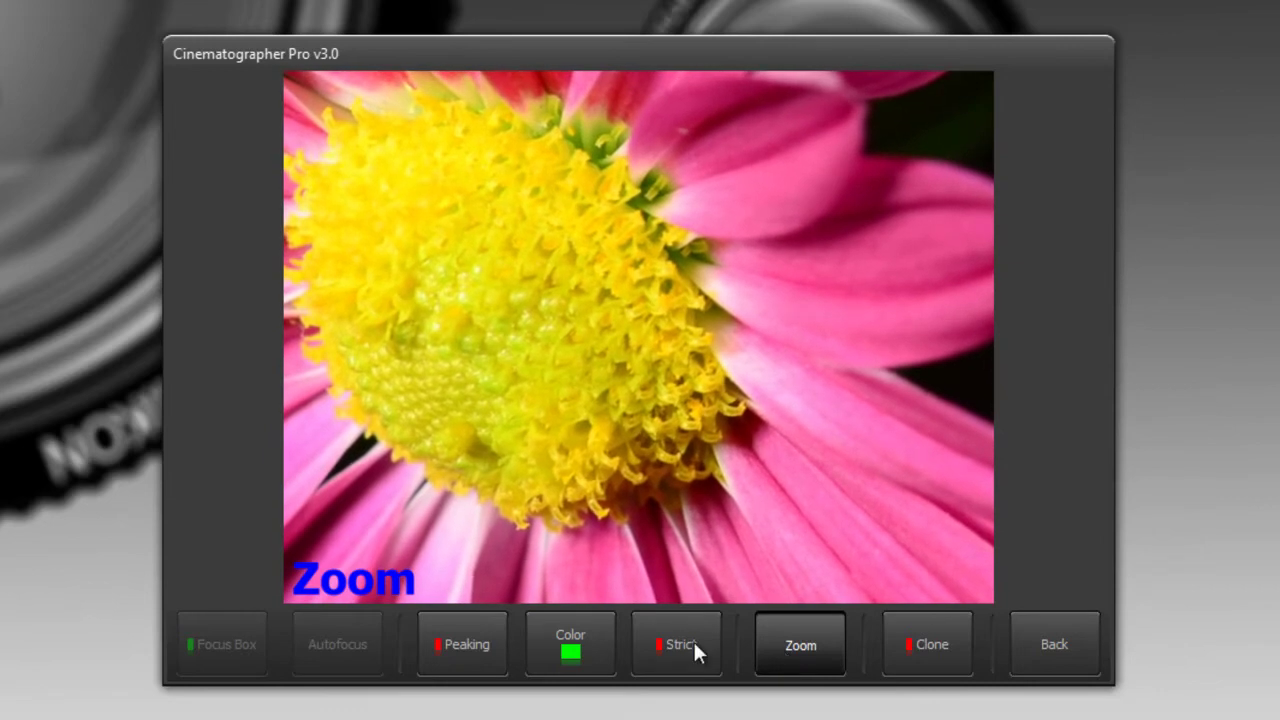
left_click(817, 652)
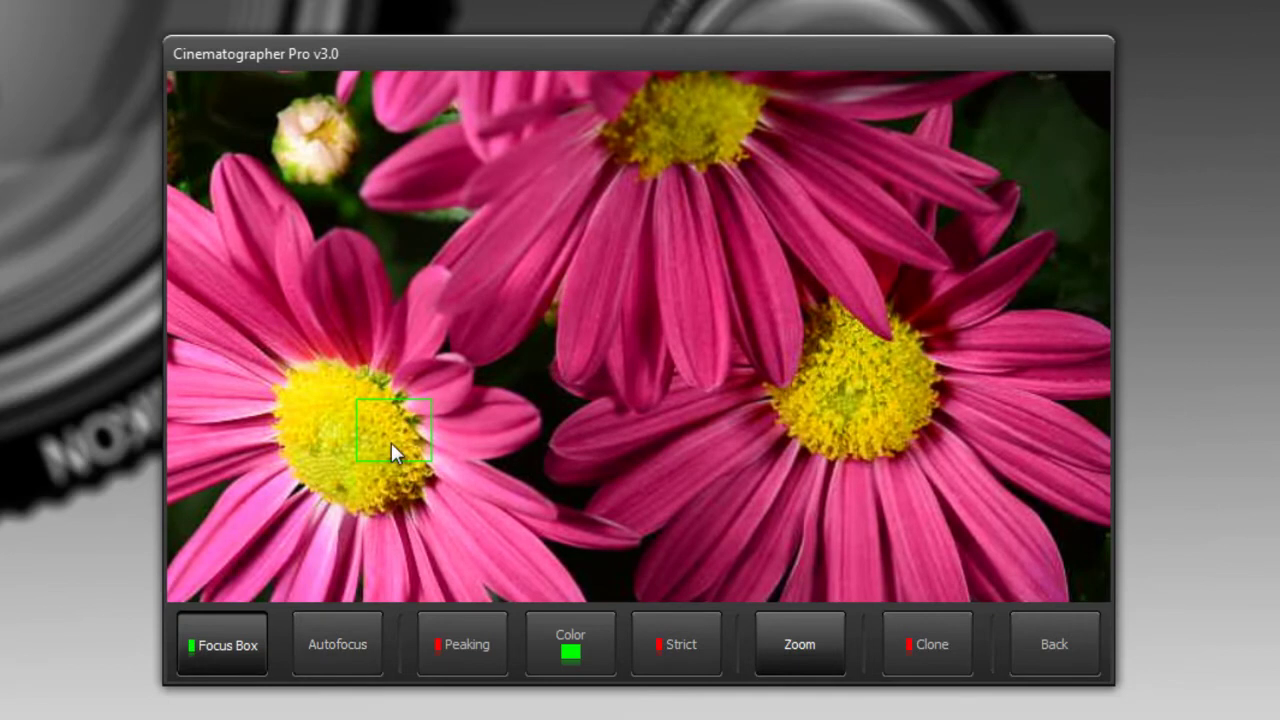
Move the focus box onto the small bud, check it zoomed in, then hide the box
left_click(631, 155)
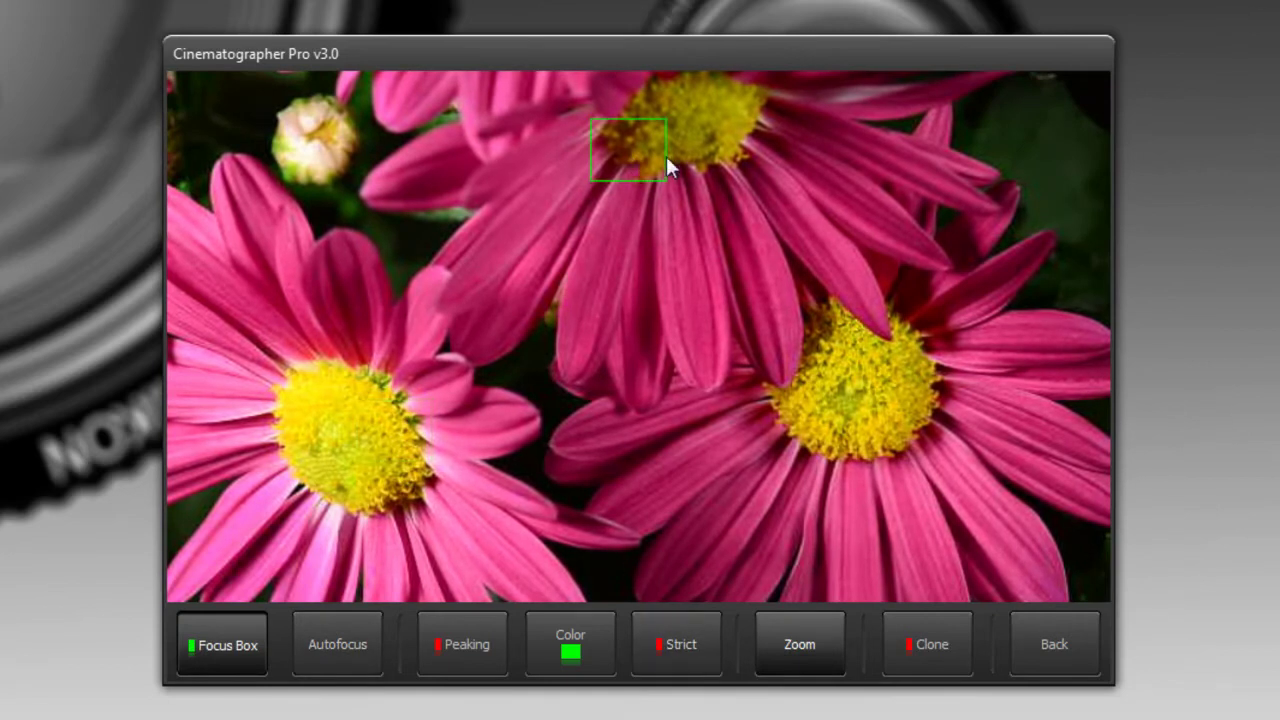
left_click(311, 145)
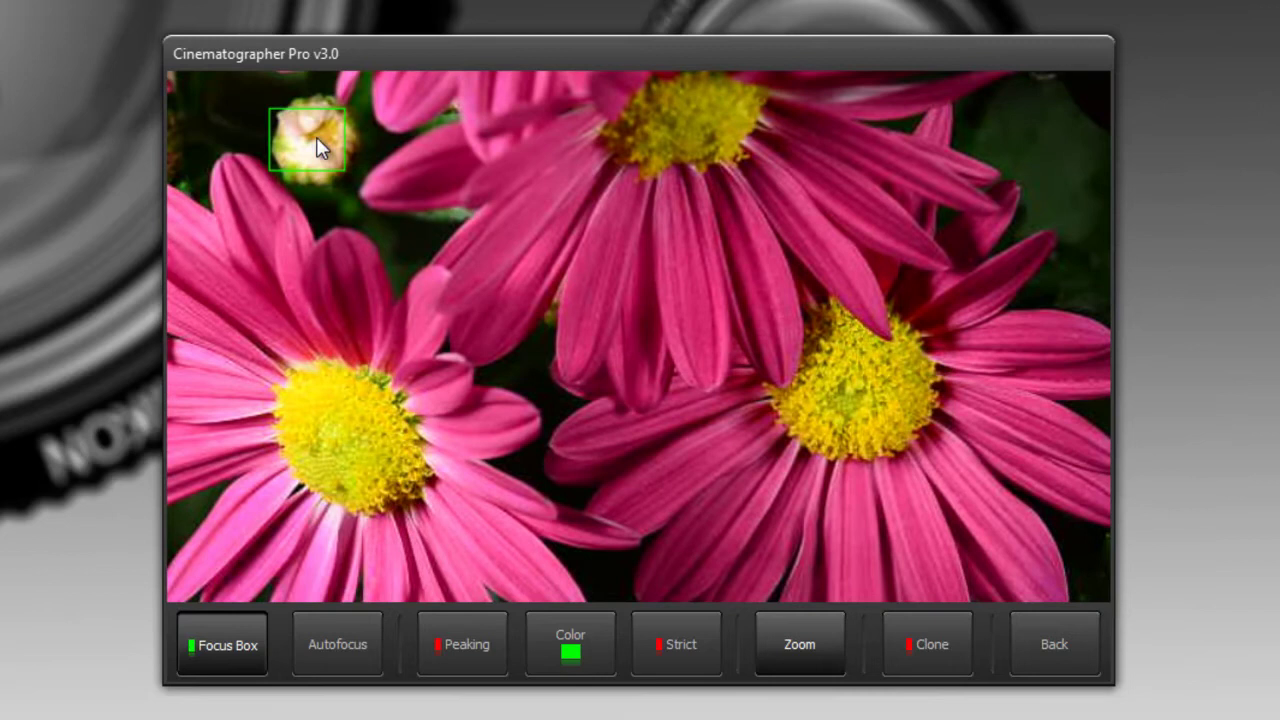
left_click(798, 632)
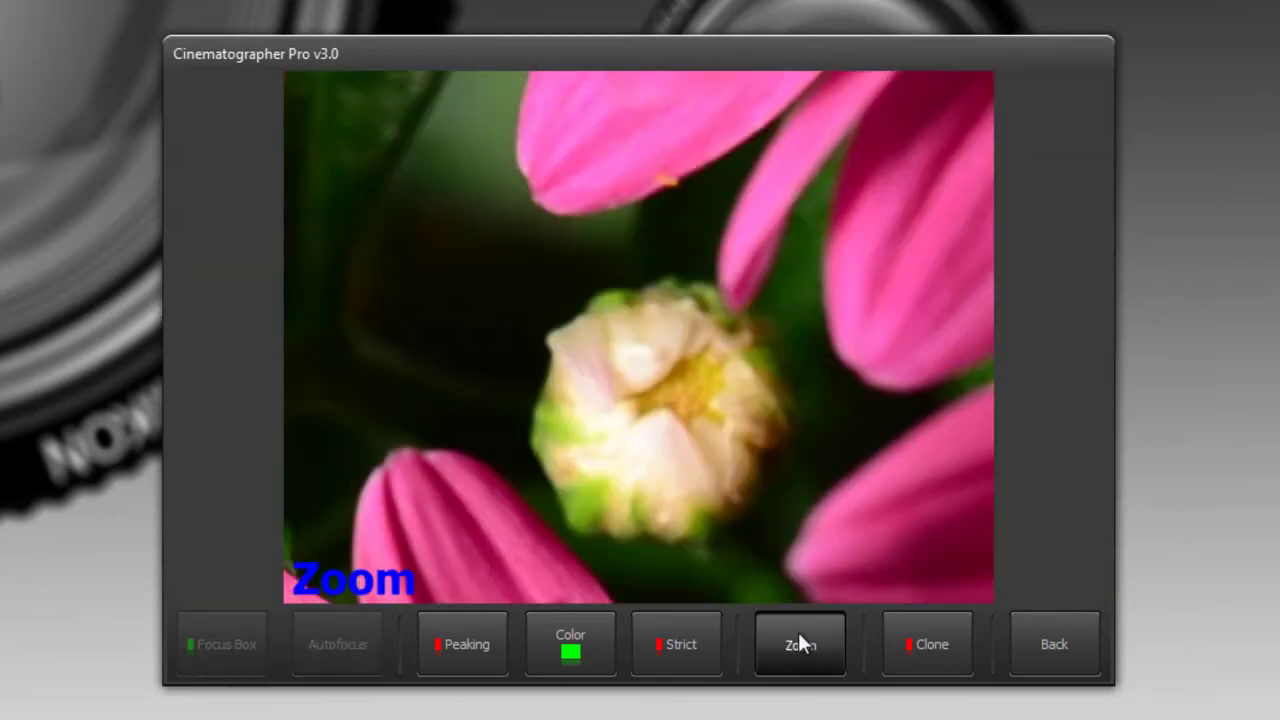
left_click(800, 647)
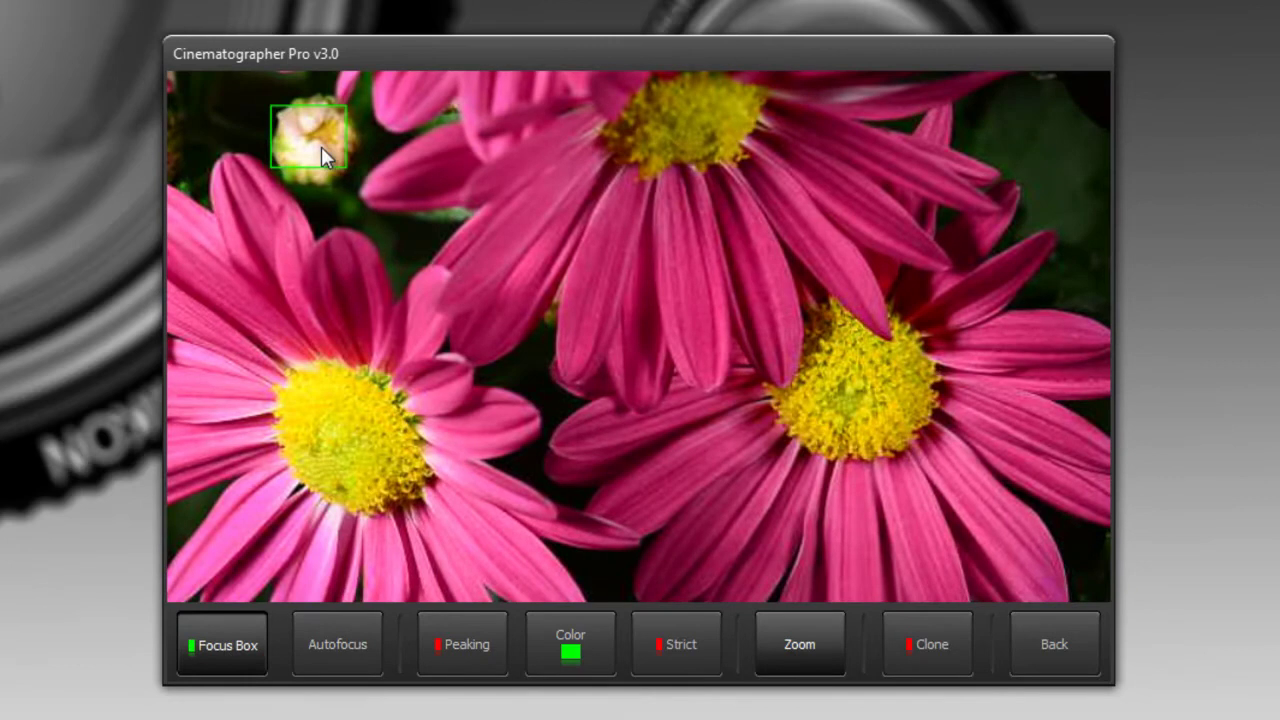
left_click(230, 657)
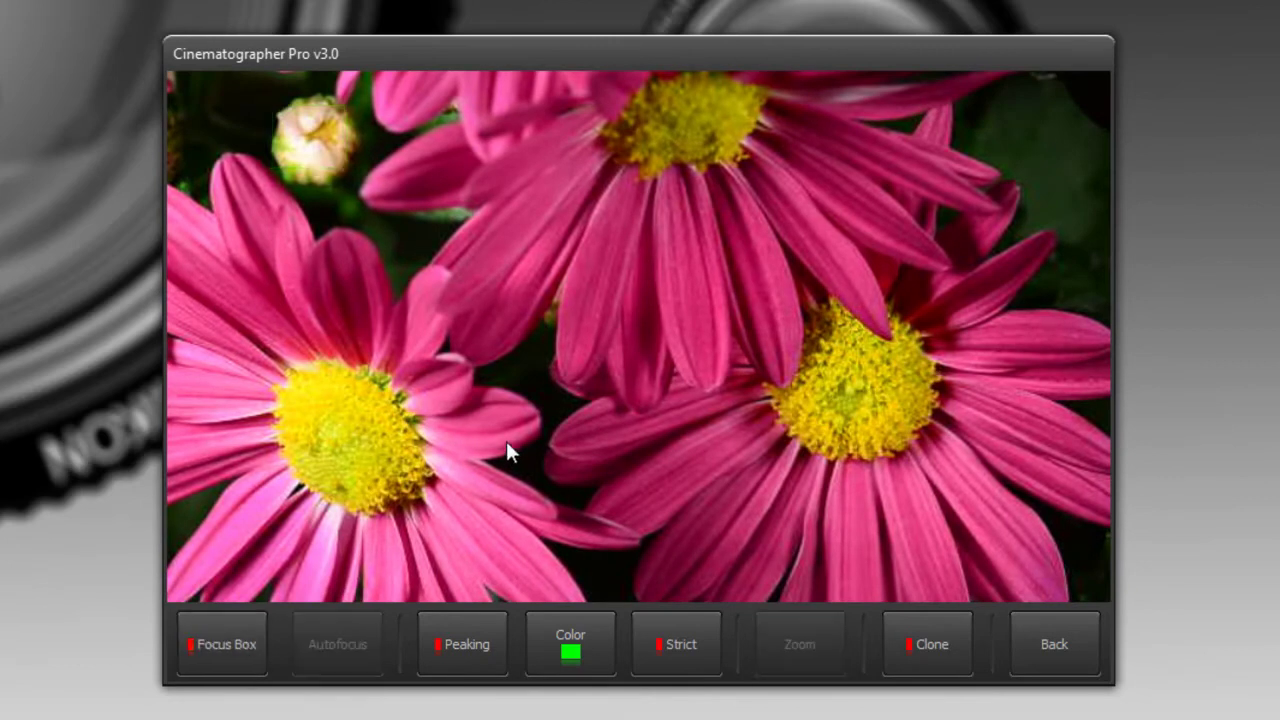
Re-enable focus peaking and change its highlight colour from green to orange
left_click(467, 650)
left_click(580, 660)
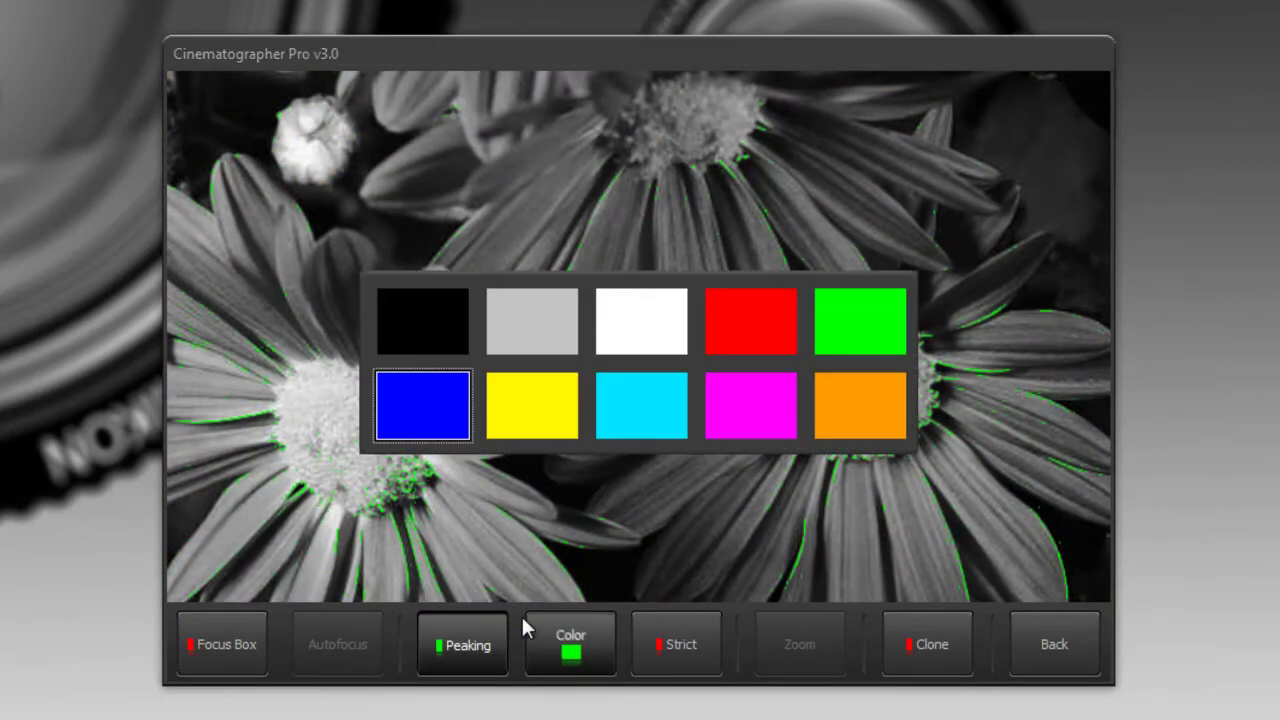
left_click(533, 430)
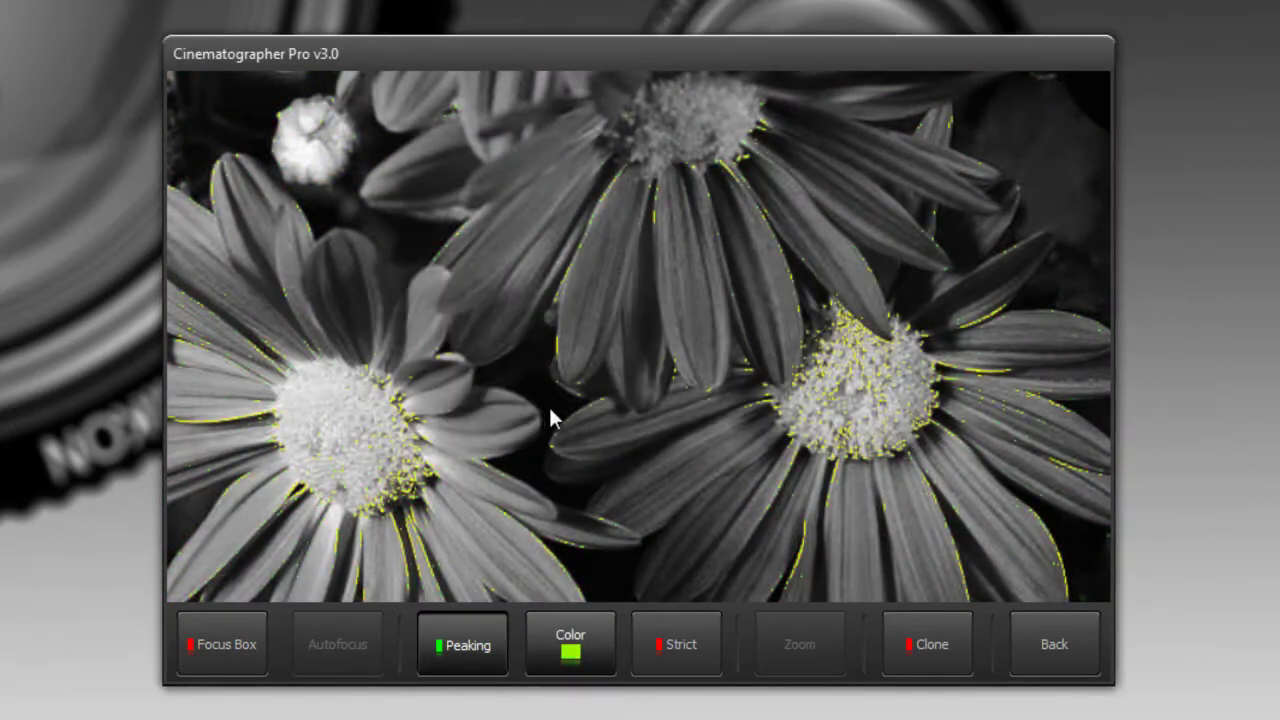
left_click(580, 660)
left_click(757, 314)
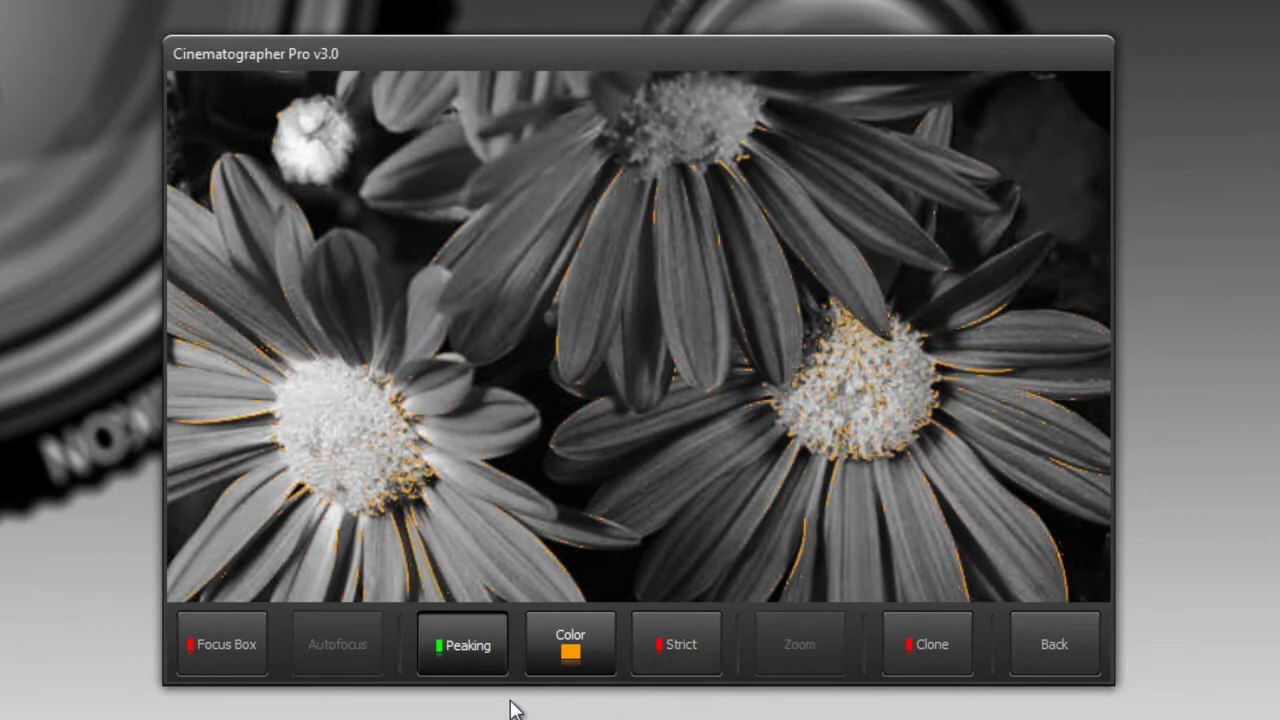
Turn peaking off, return to the main controls, and record a roughly 9-second clip
left_click(461, 652)
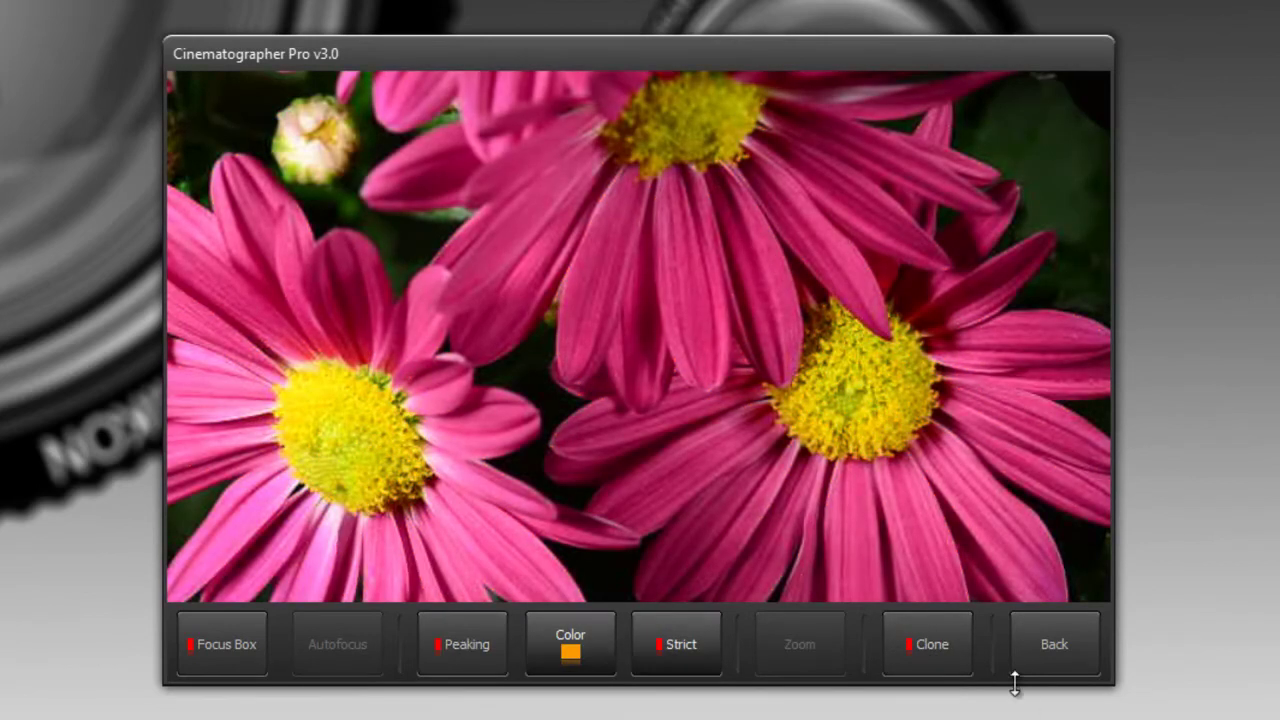
left_click(1060, 647)
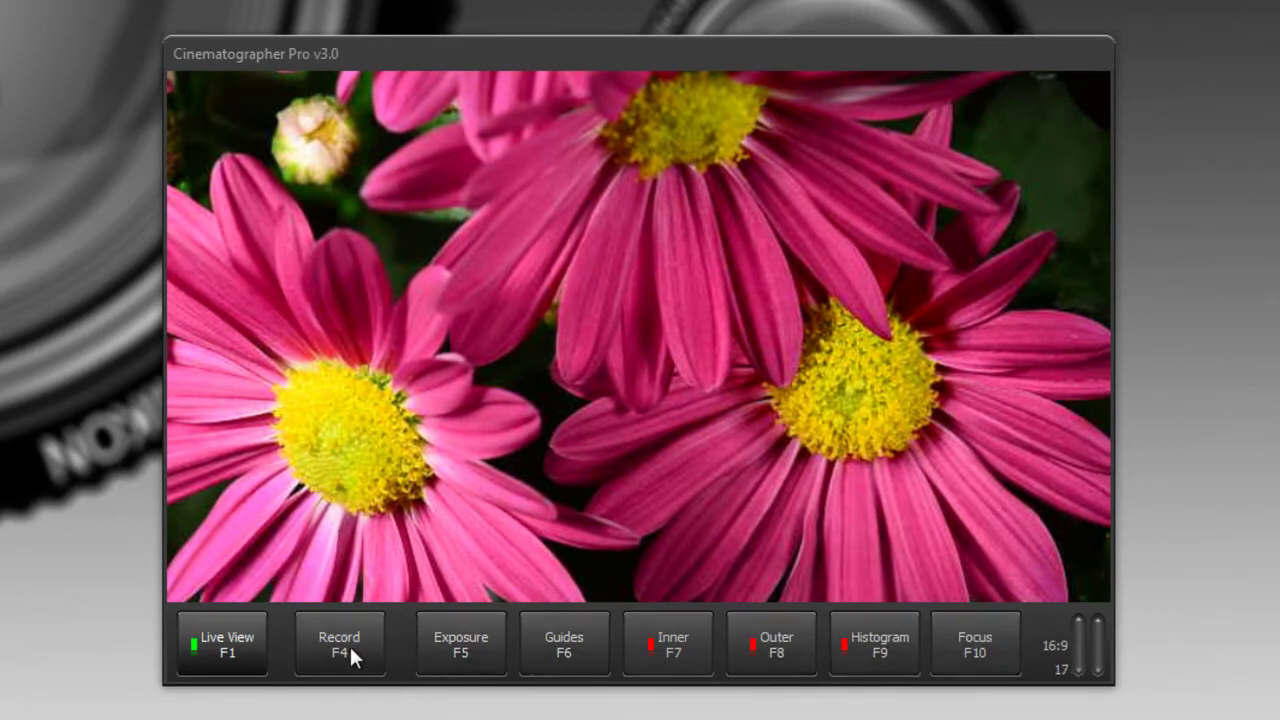
left_click(350, 648)
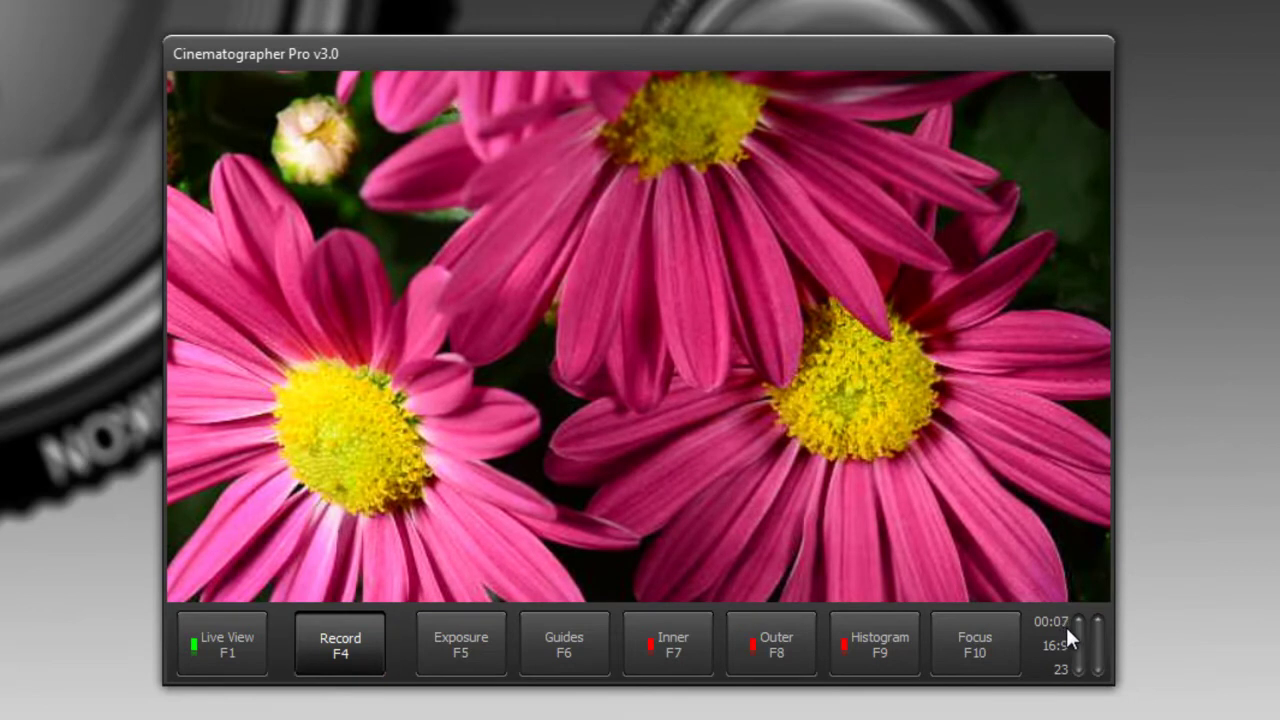
left_click(339, 645)
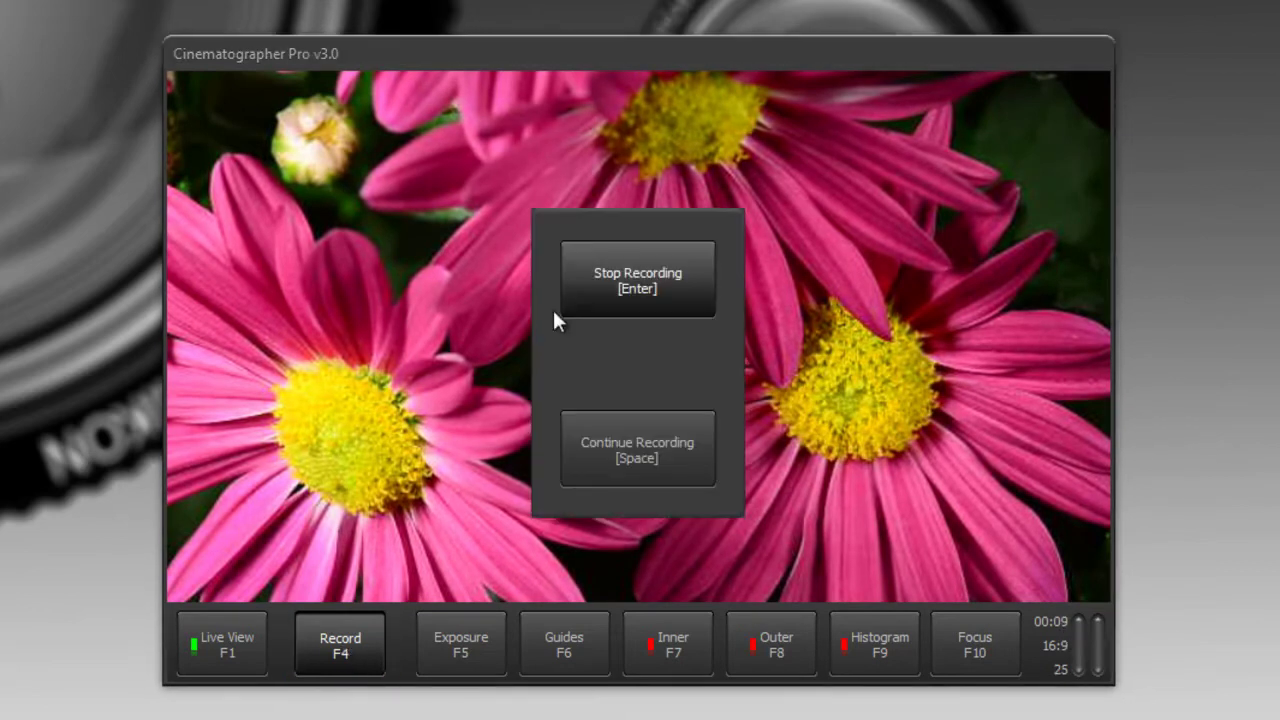
left_click(610, 284)
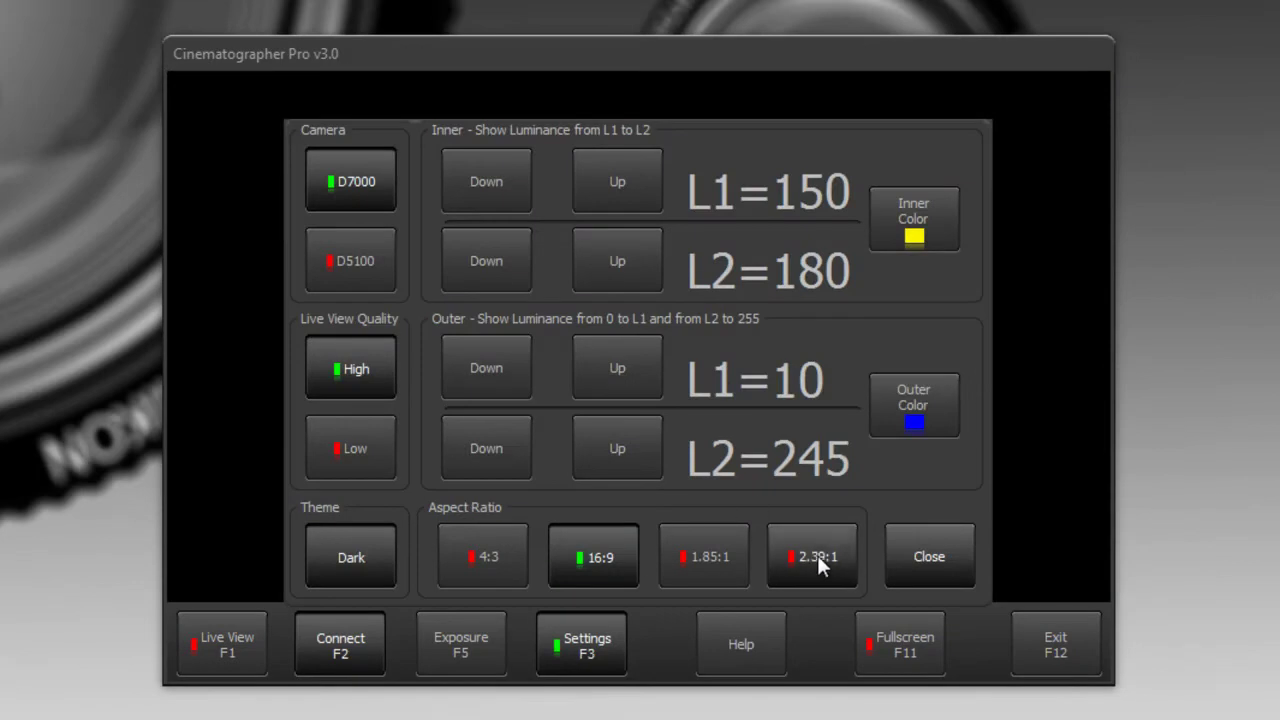
Set the aspect ratio to 2.39:1 and shorten the window to fit the widescreen image
left_click(820, 560)
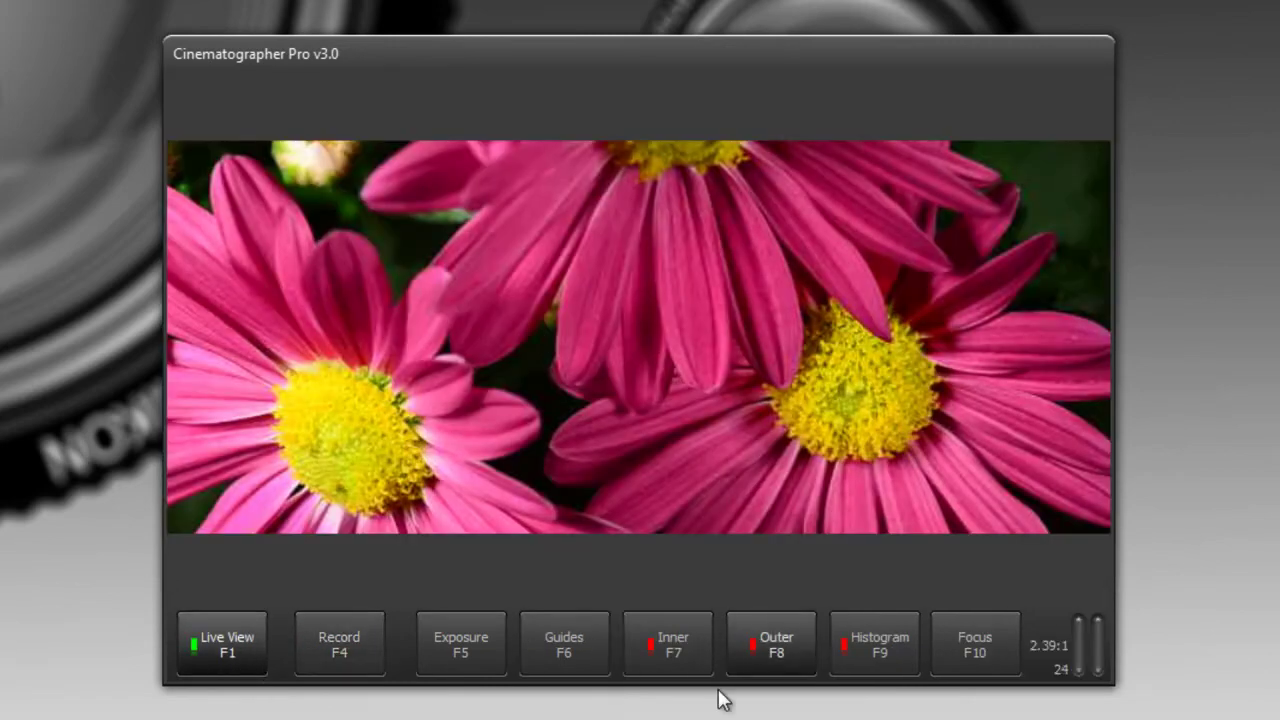
left_click_drag(717, 684, 703, 546)
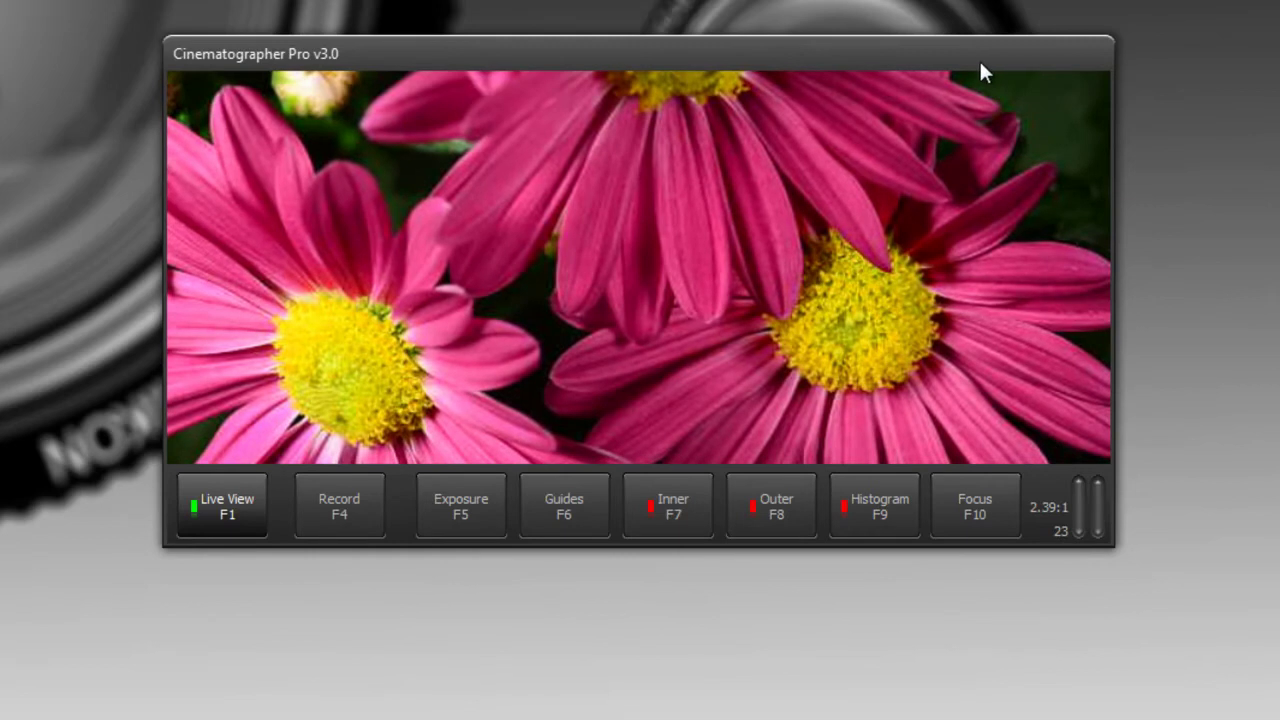
Shift the window slightly left and start recording the 2.39:1 widescreen view
left_click_drag(980, 62, 962, 62)
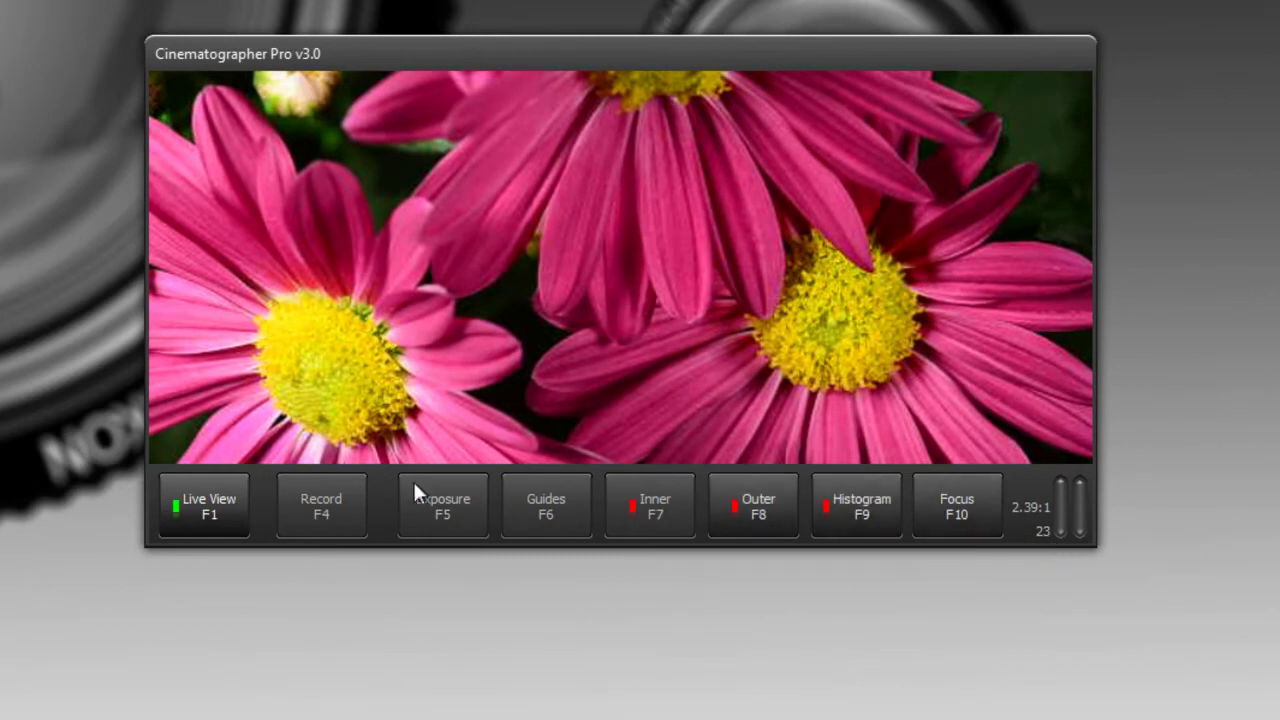
left_click(326, 530)
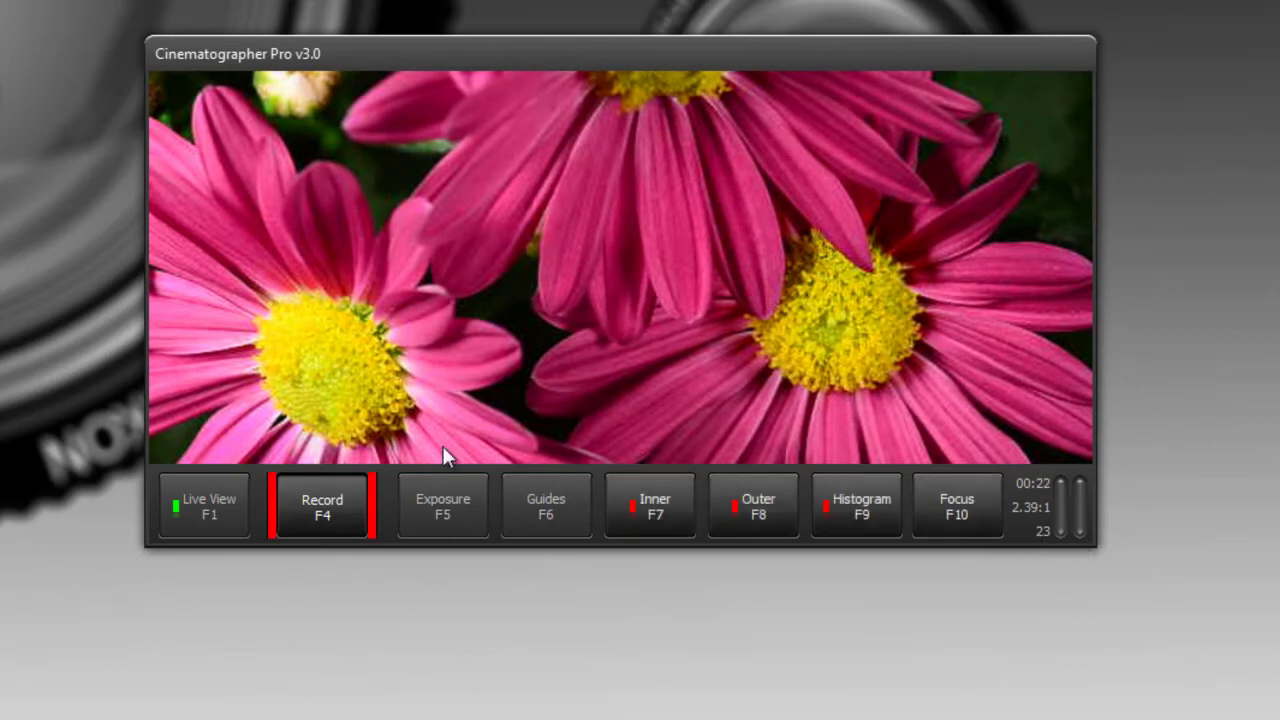
Stop the widescreen 2.39:1 recording at about 22 seconds
left_click(310, 500)
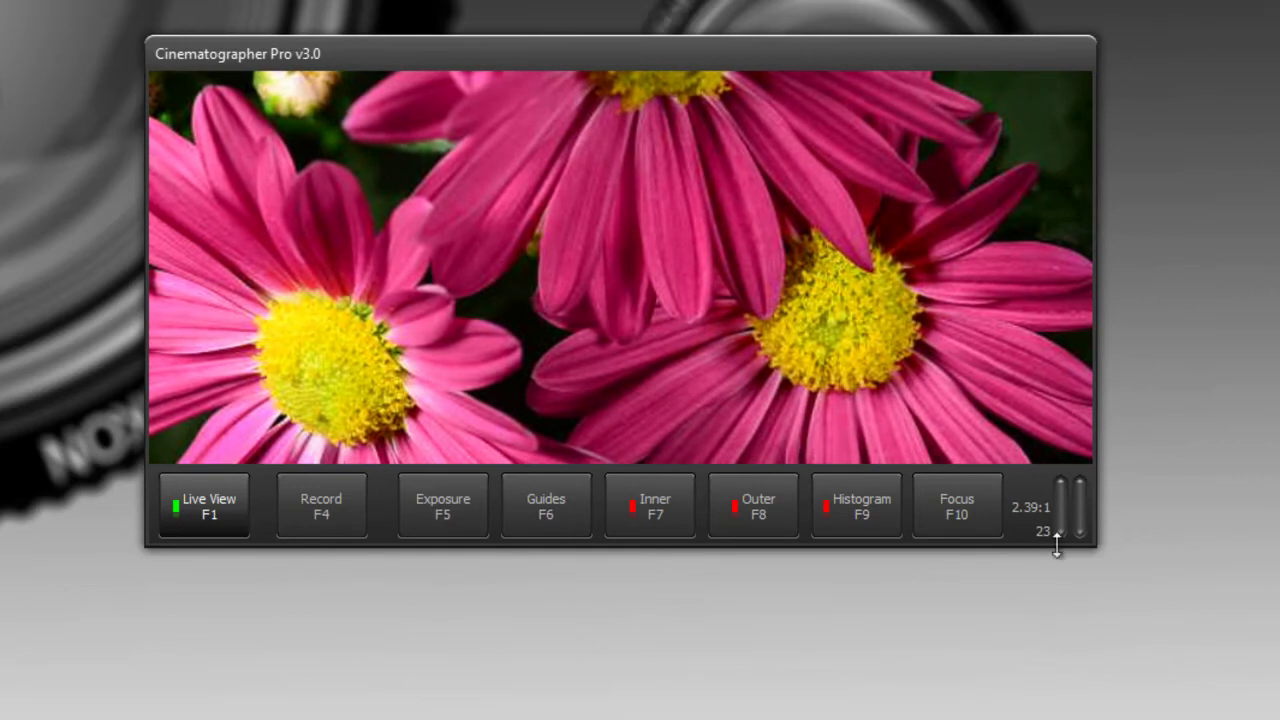
Check the battery meter's status information on the live view
mouse_move(1058, 508)
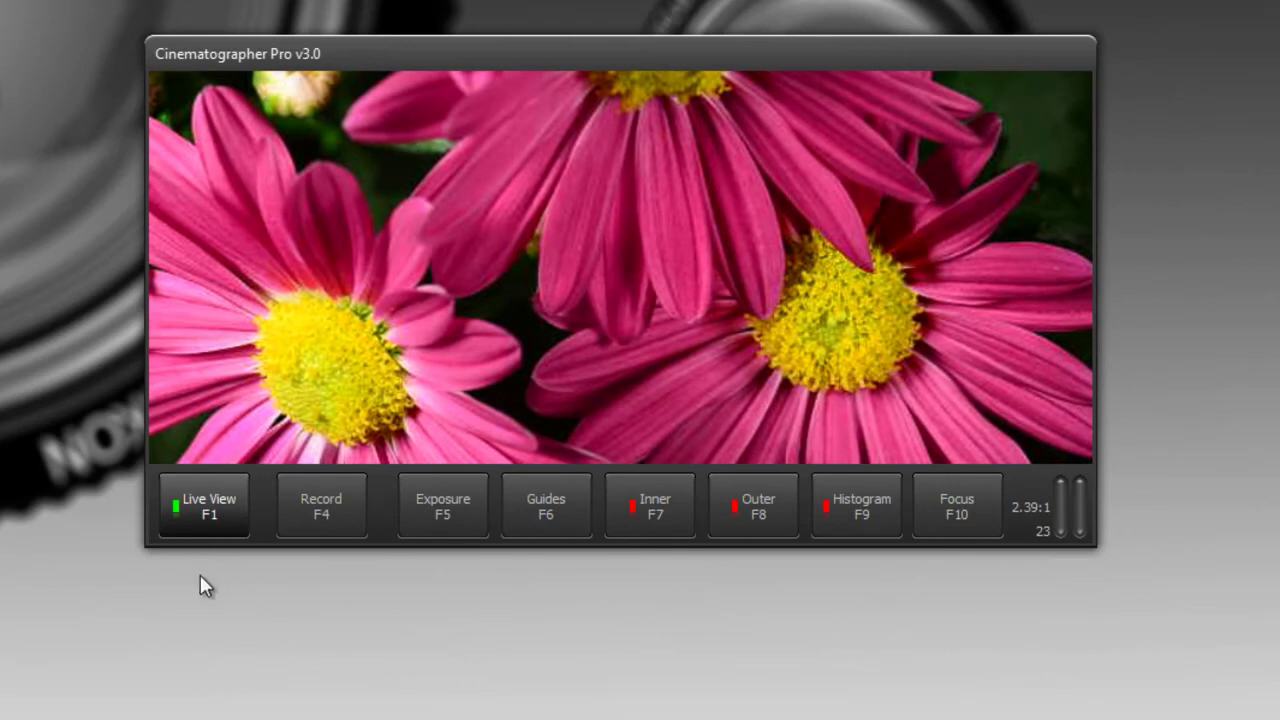
Stop the live view, compare 4:3 and 16:9, then set the aspect ratio to 1.85:1
left_click(197, 534)
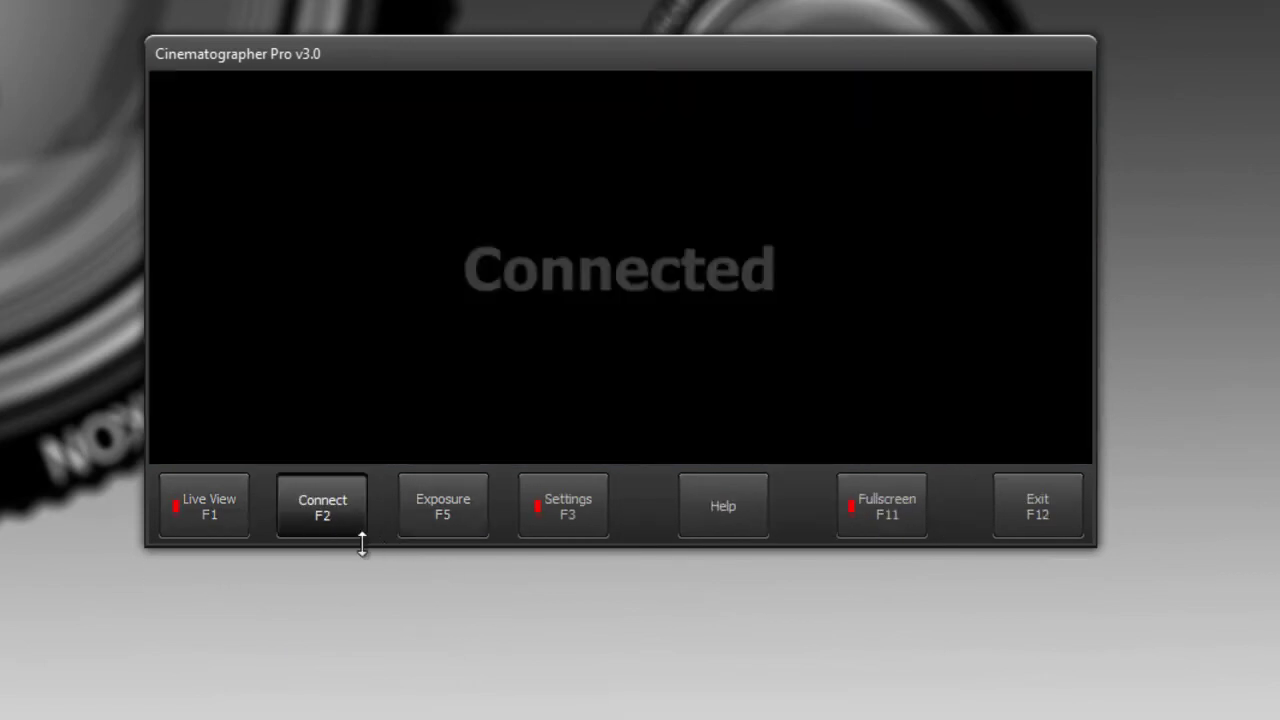
left_click(552, 512)
left_click(527, 577)
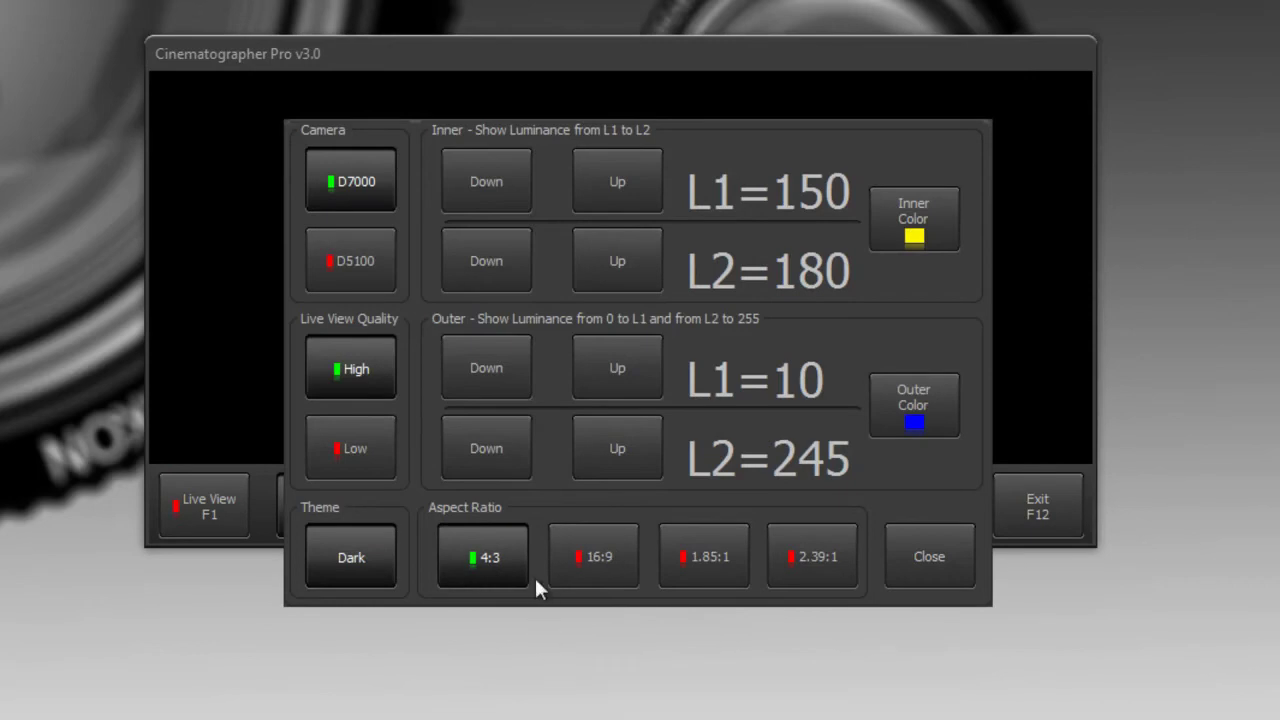
left_click(600, 561)
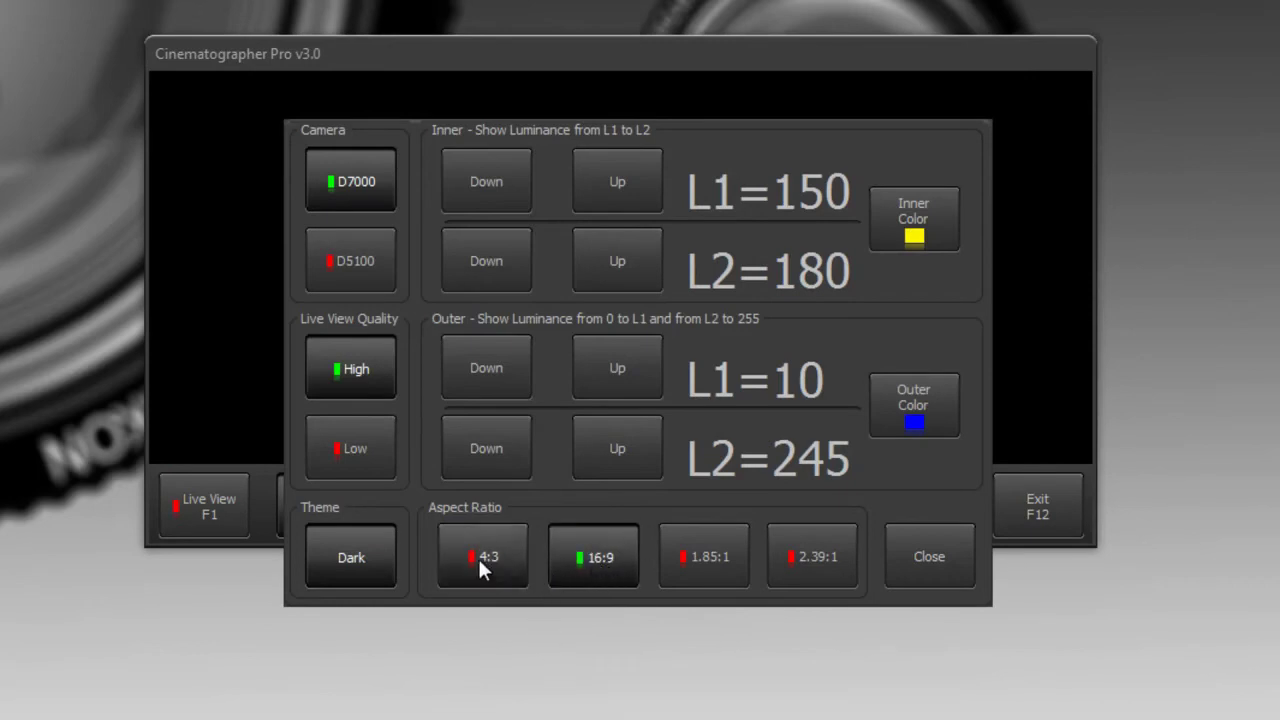
left_click(497, 580)
left_click(601, 561)
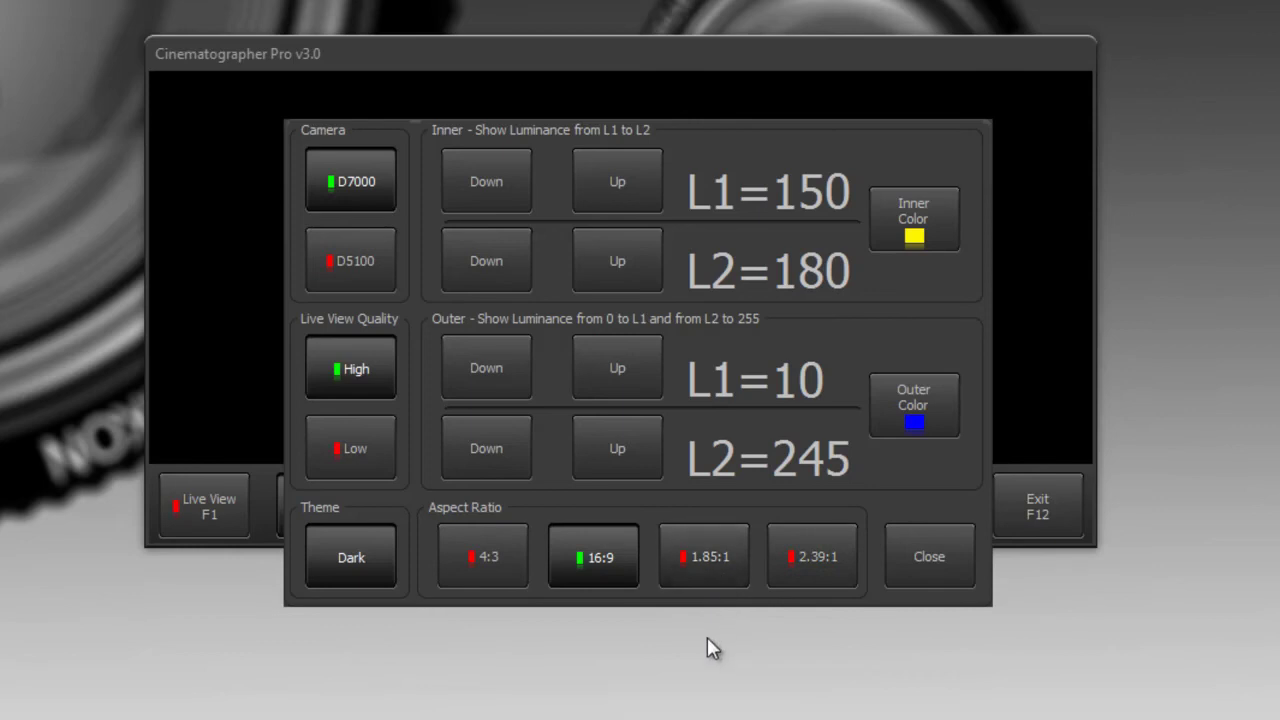
left_click(709, 562)
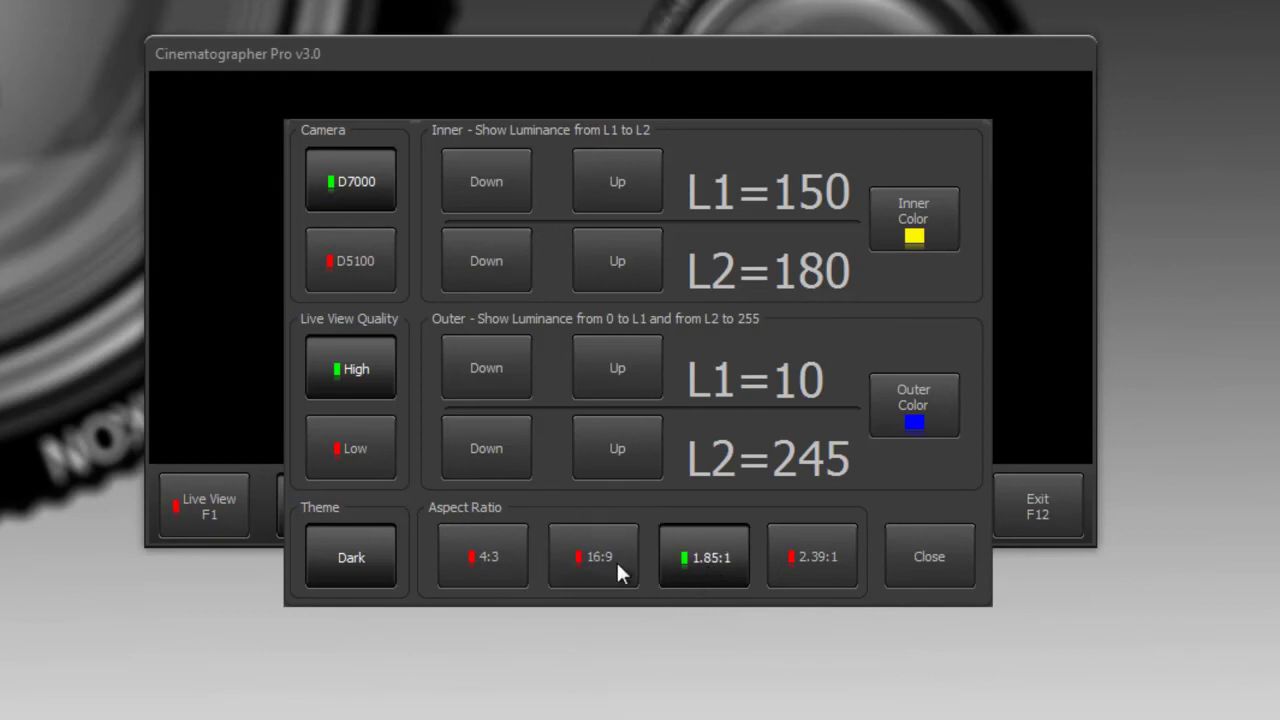
left_click(900, 570)
Restart live view, make the window taller for a bigger image, then stop live view and open settings
left_click(208, 505)
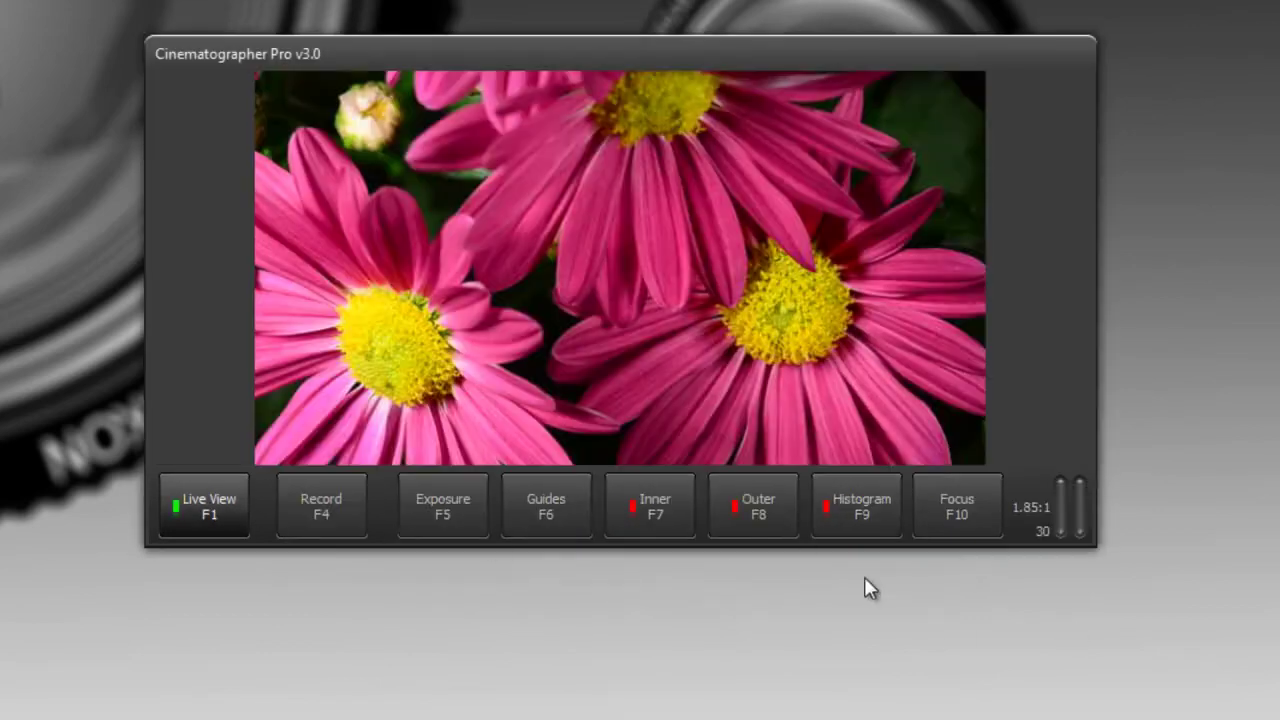
left_click_drag(1097, 550, 1085, 655)
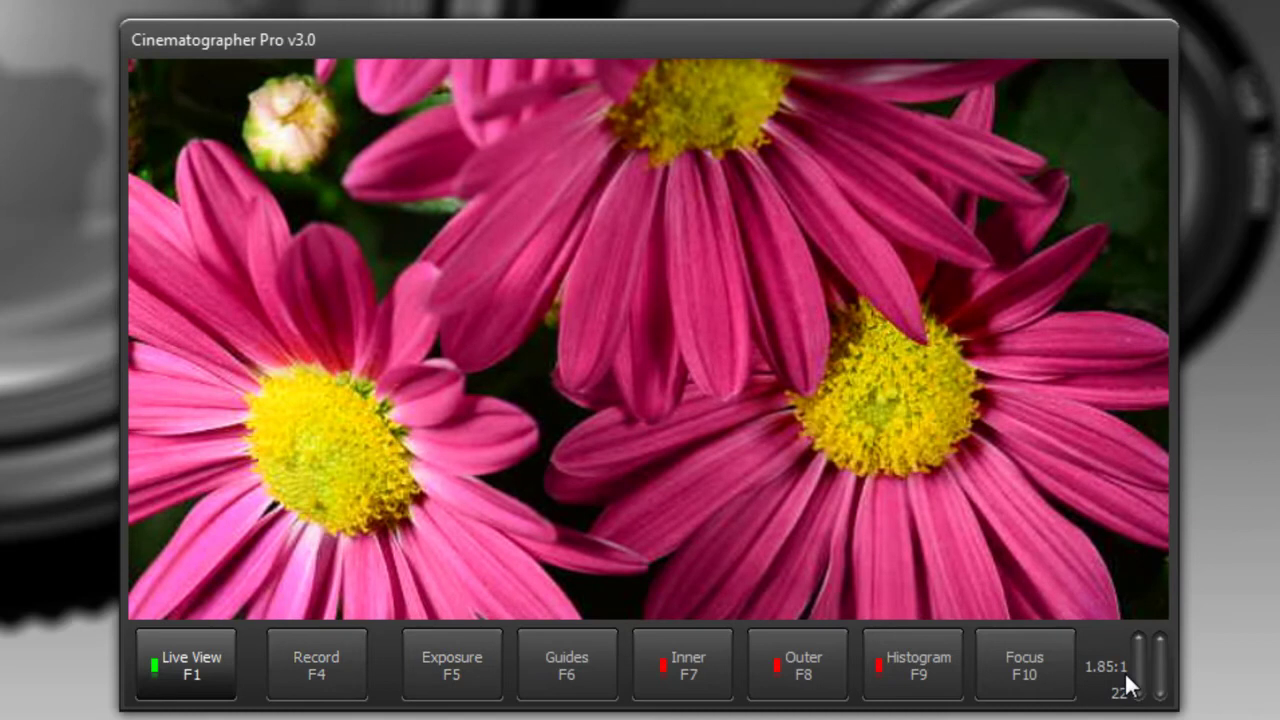
key("F1")
left_click(606, 670)
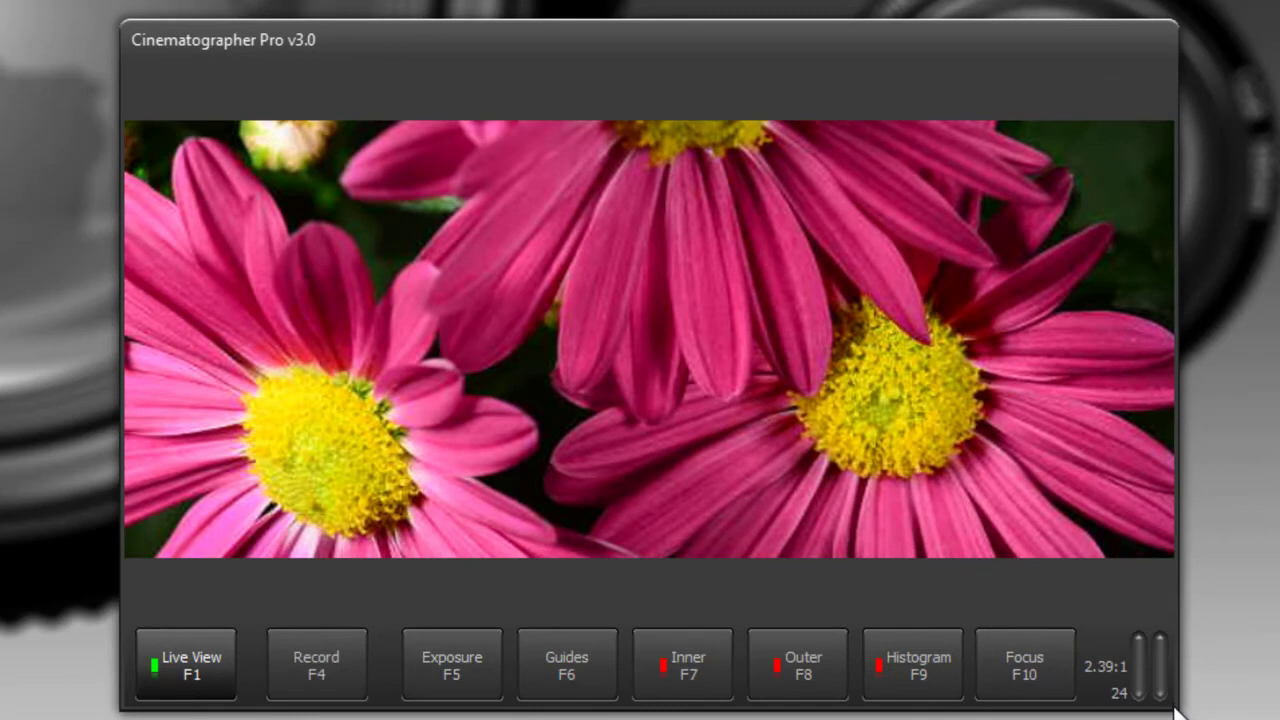
Shorten the window so the 2.39:1 flower image fills it without bars
left_click_drag(1175, 705, 1180, 589)
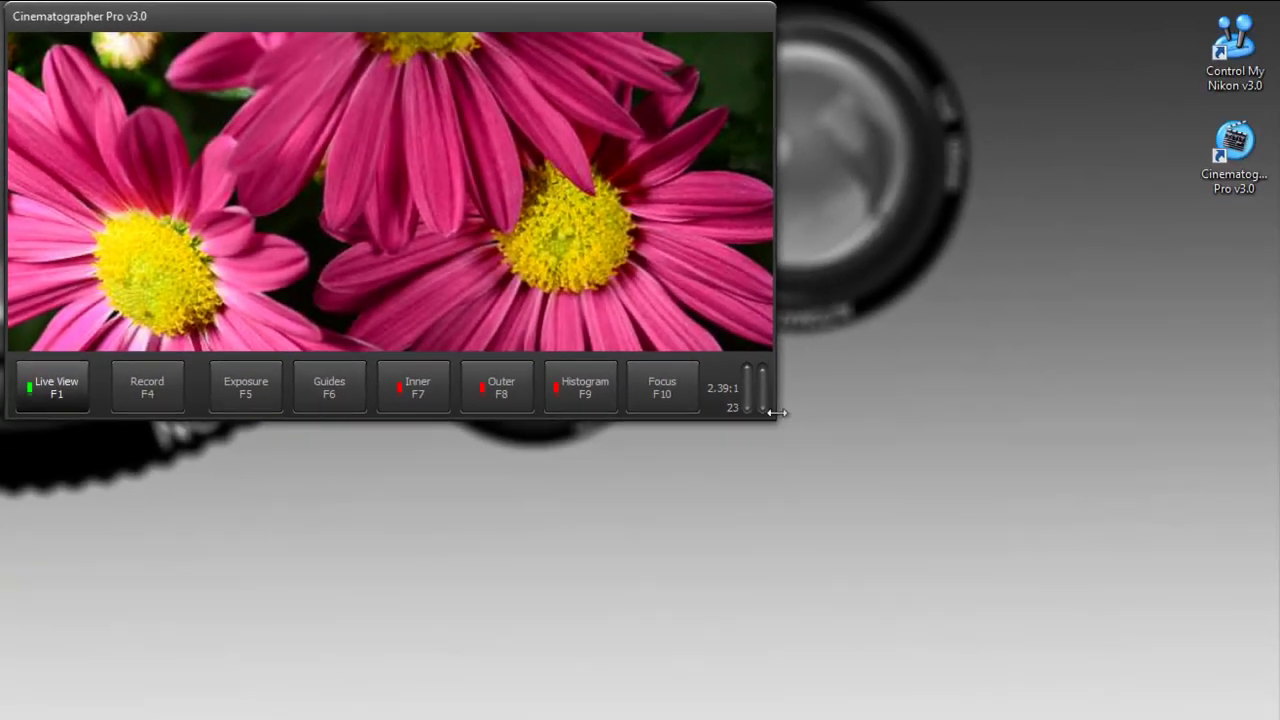
Stretch the window to nearly full screen, then shrink it back to a medium size
left_click_drag(777, 412, 1278, 719)
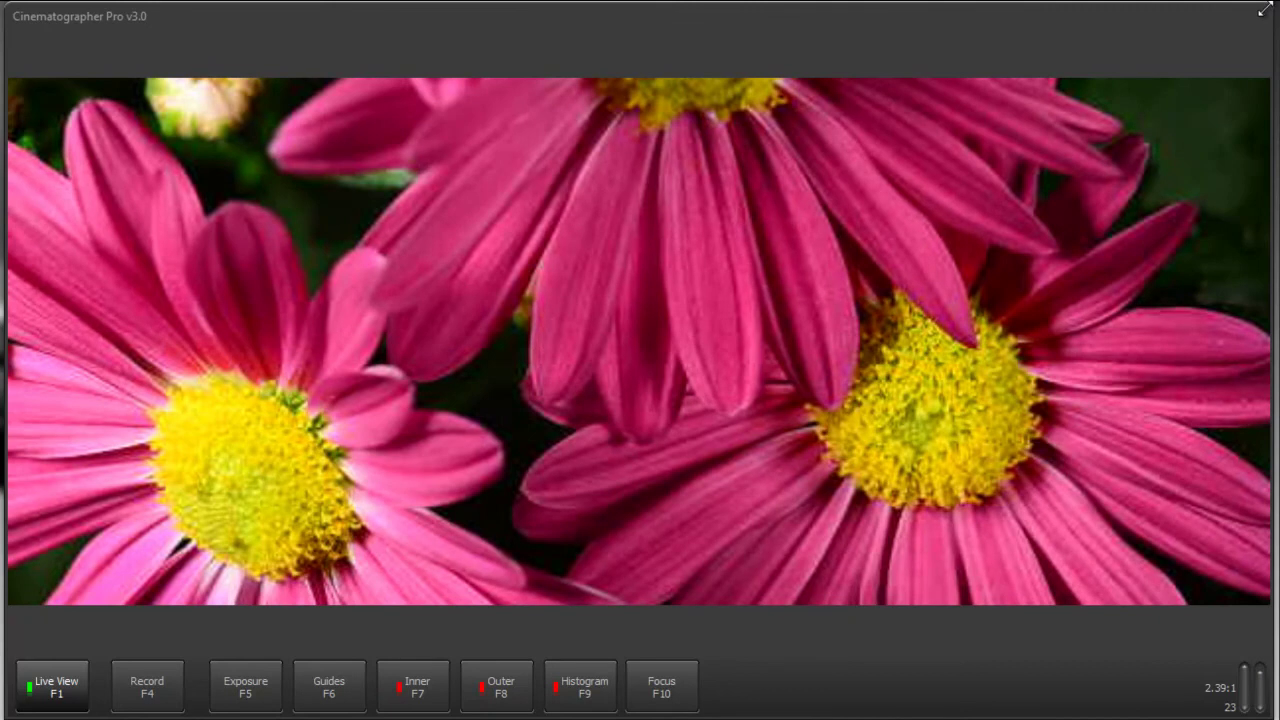
left_click_drag(1263, 7, 820, 292)
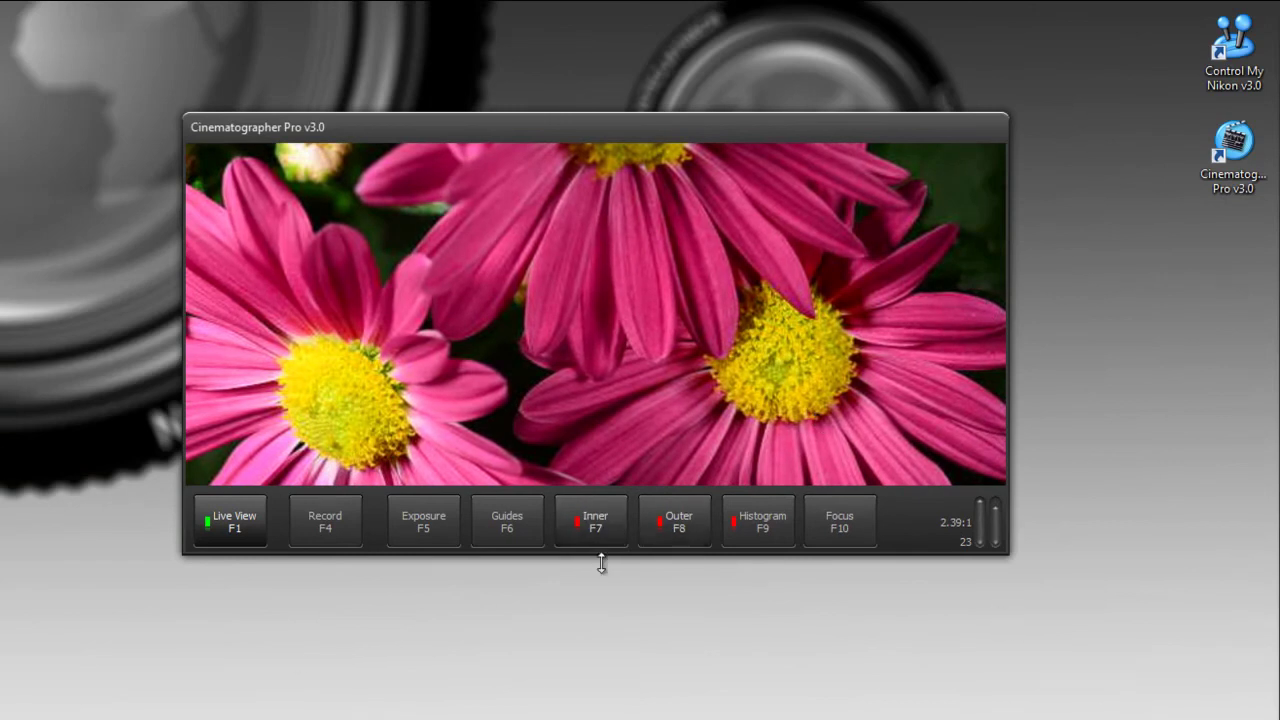
Stop the live view and set Live View Quality to Low in settings
left_click(236, 522)
left_click(515, 532)
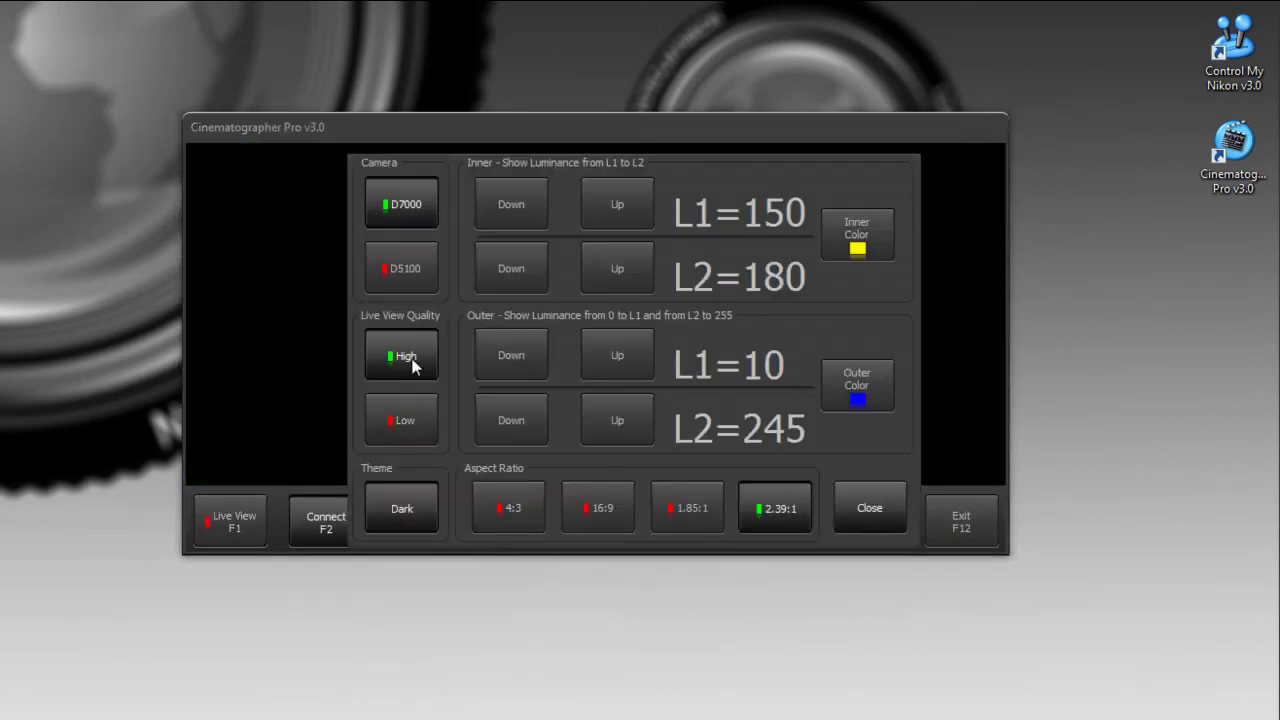
left_click(408, 421)
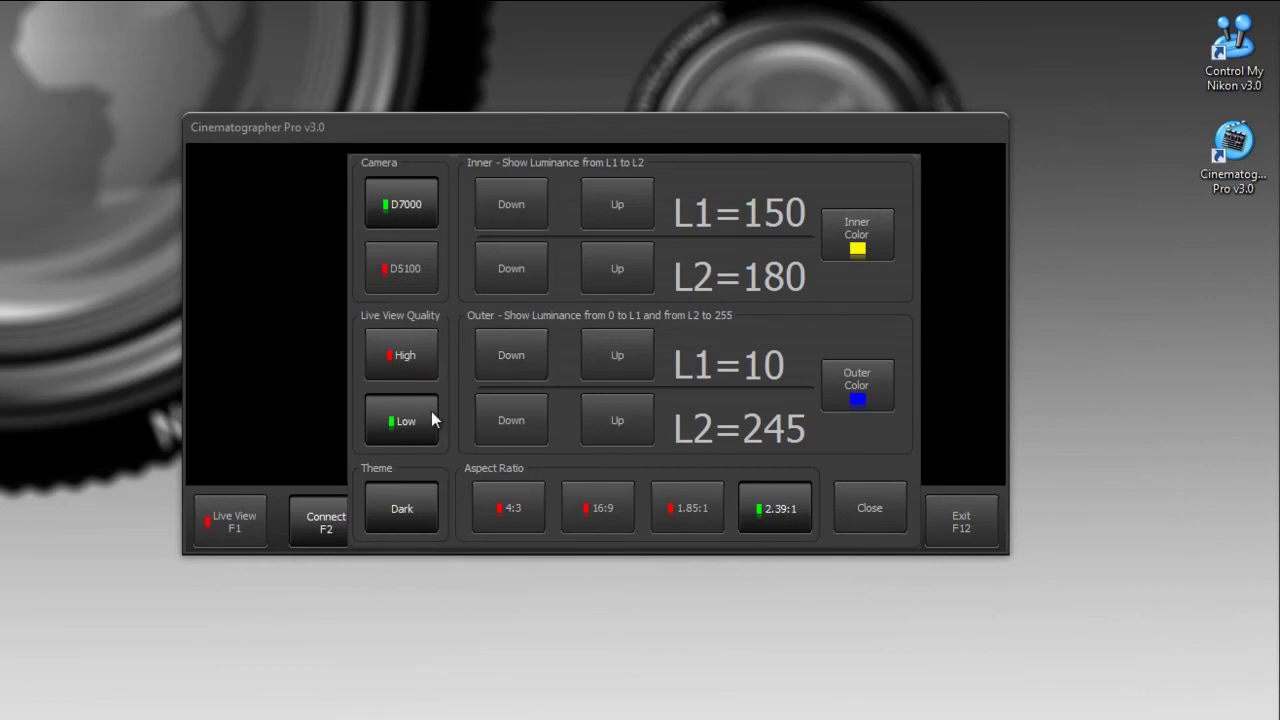
left_click(886, 512)
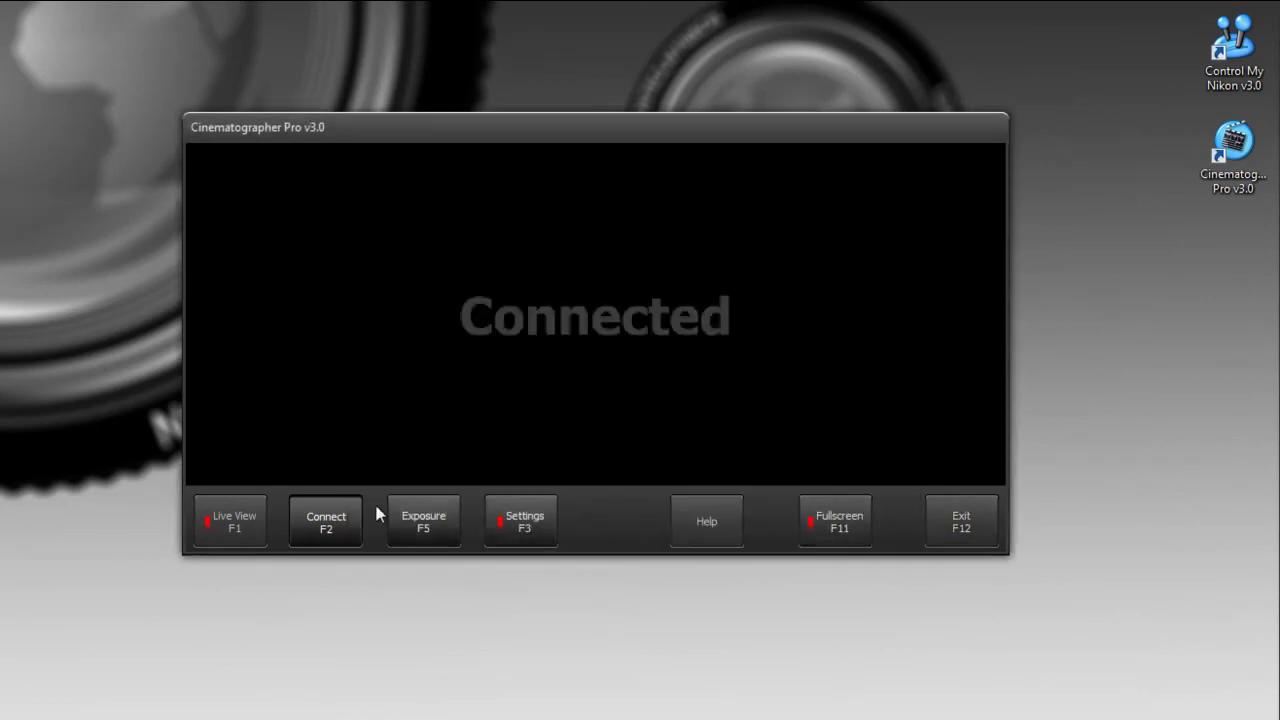
left_click(253, 523)
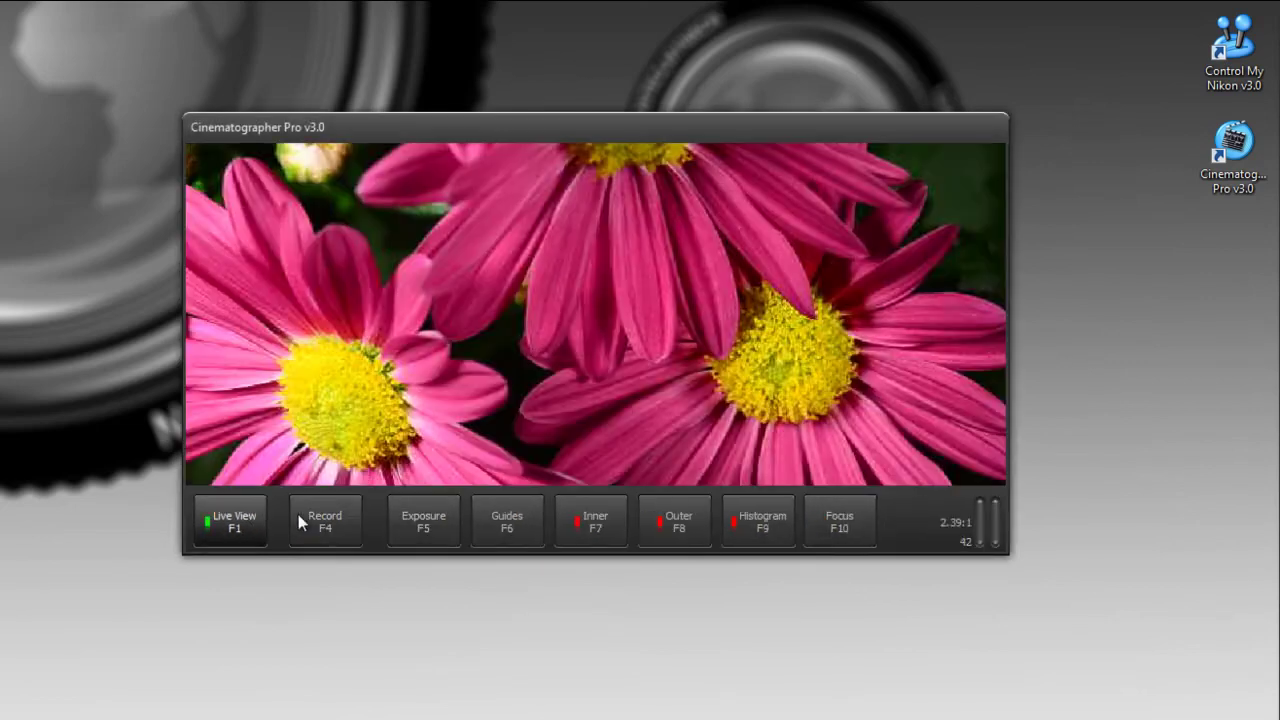
left_click(234, 521)
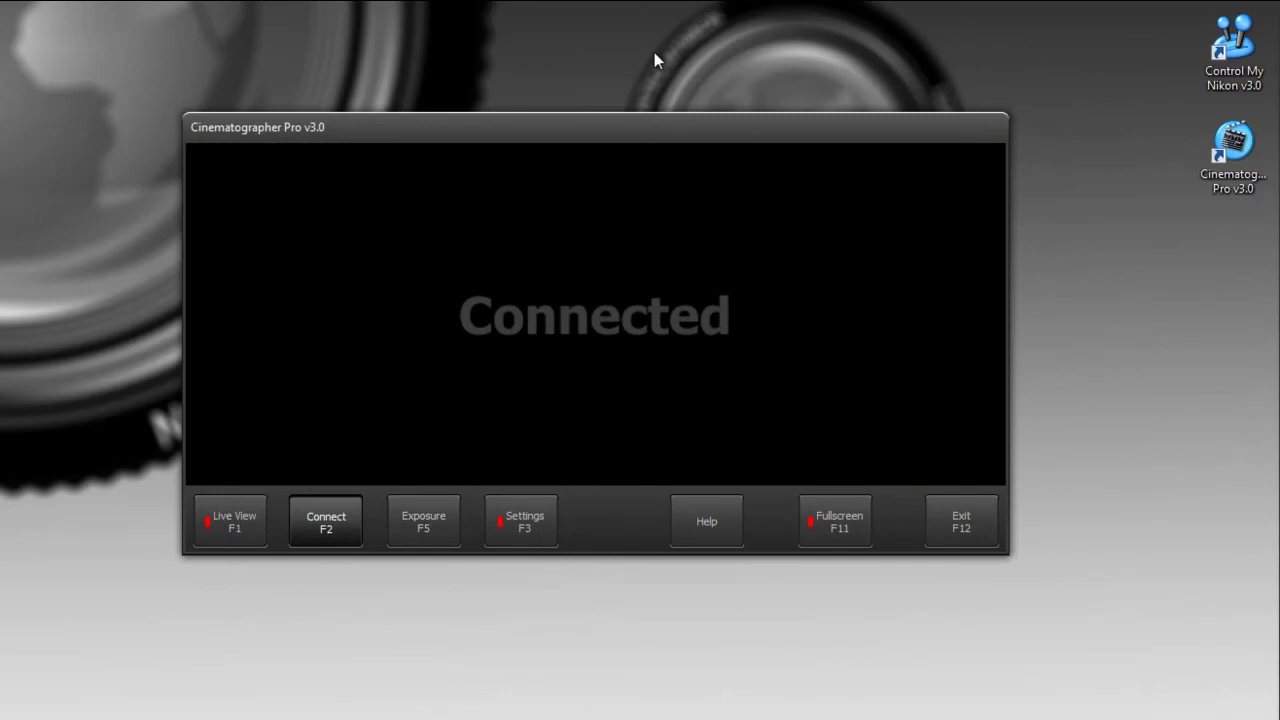